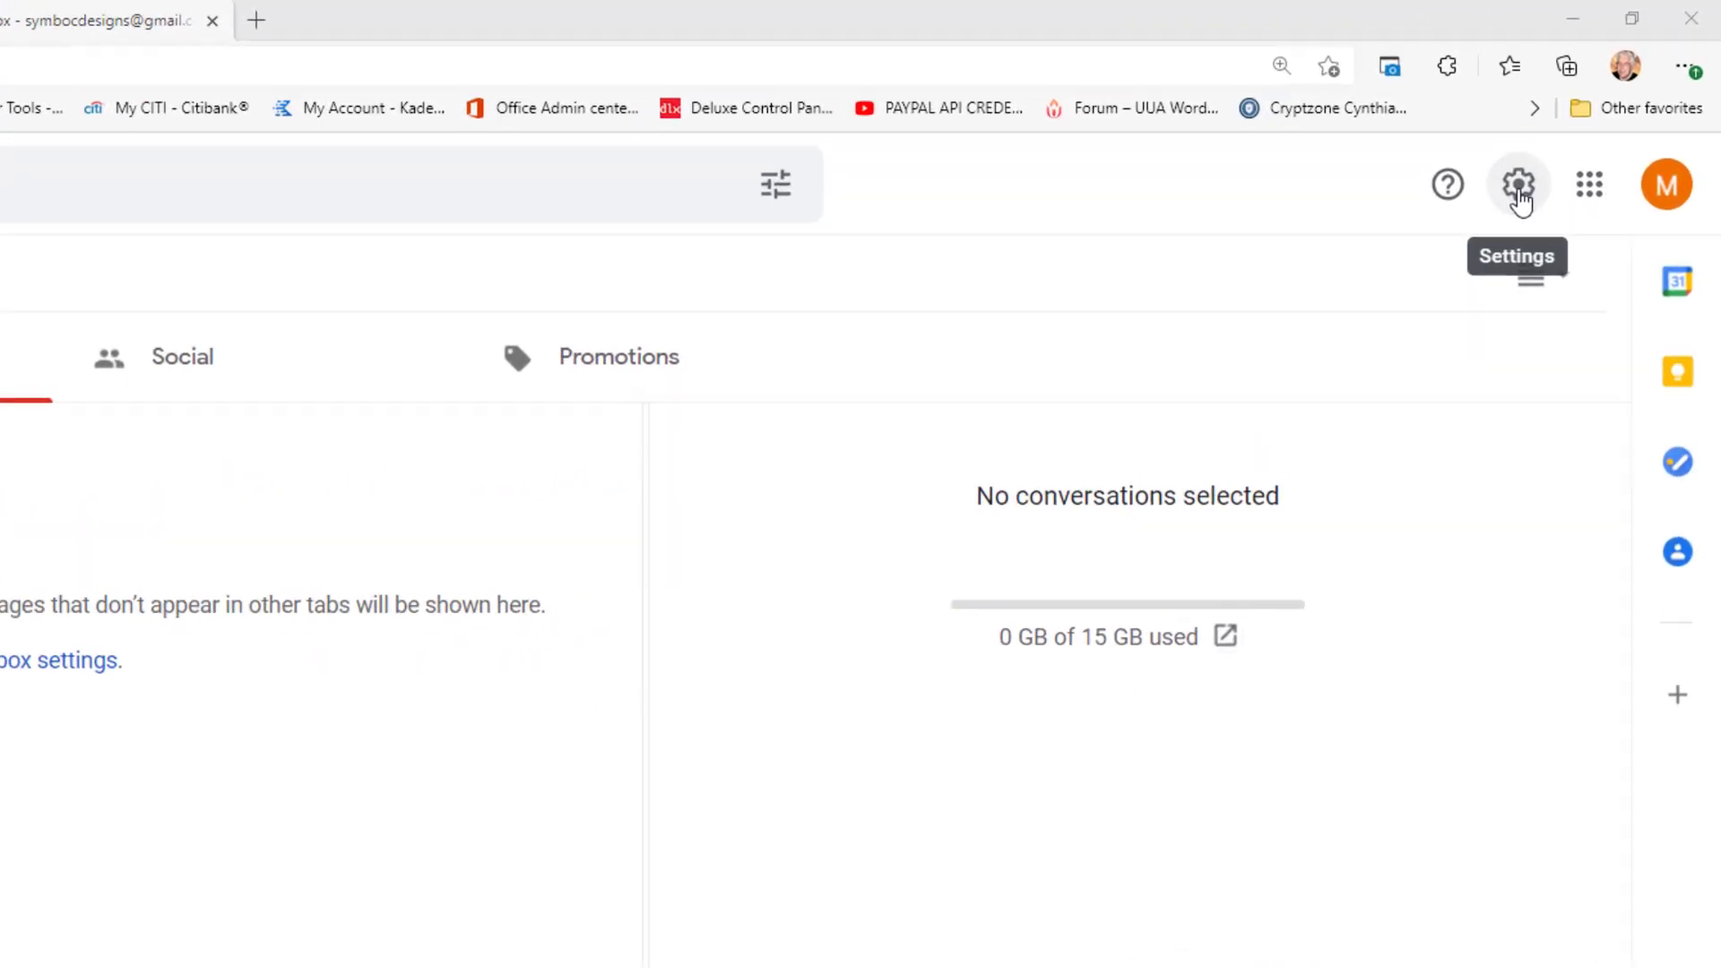
Step: Open Gmail's full settings on the Forwarding and POP/IMAP tab
{"action": "left_click", "coordinate": [1507, 215]}
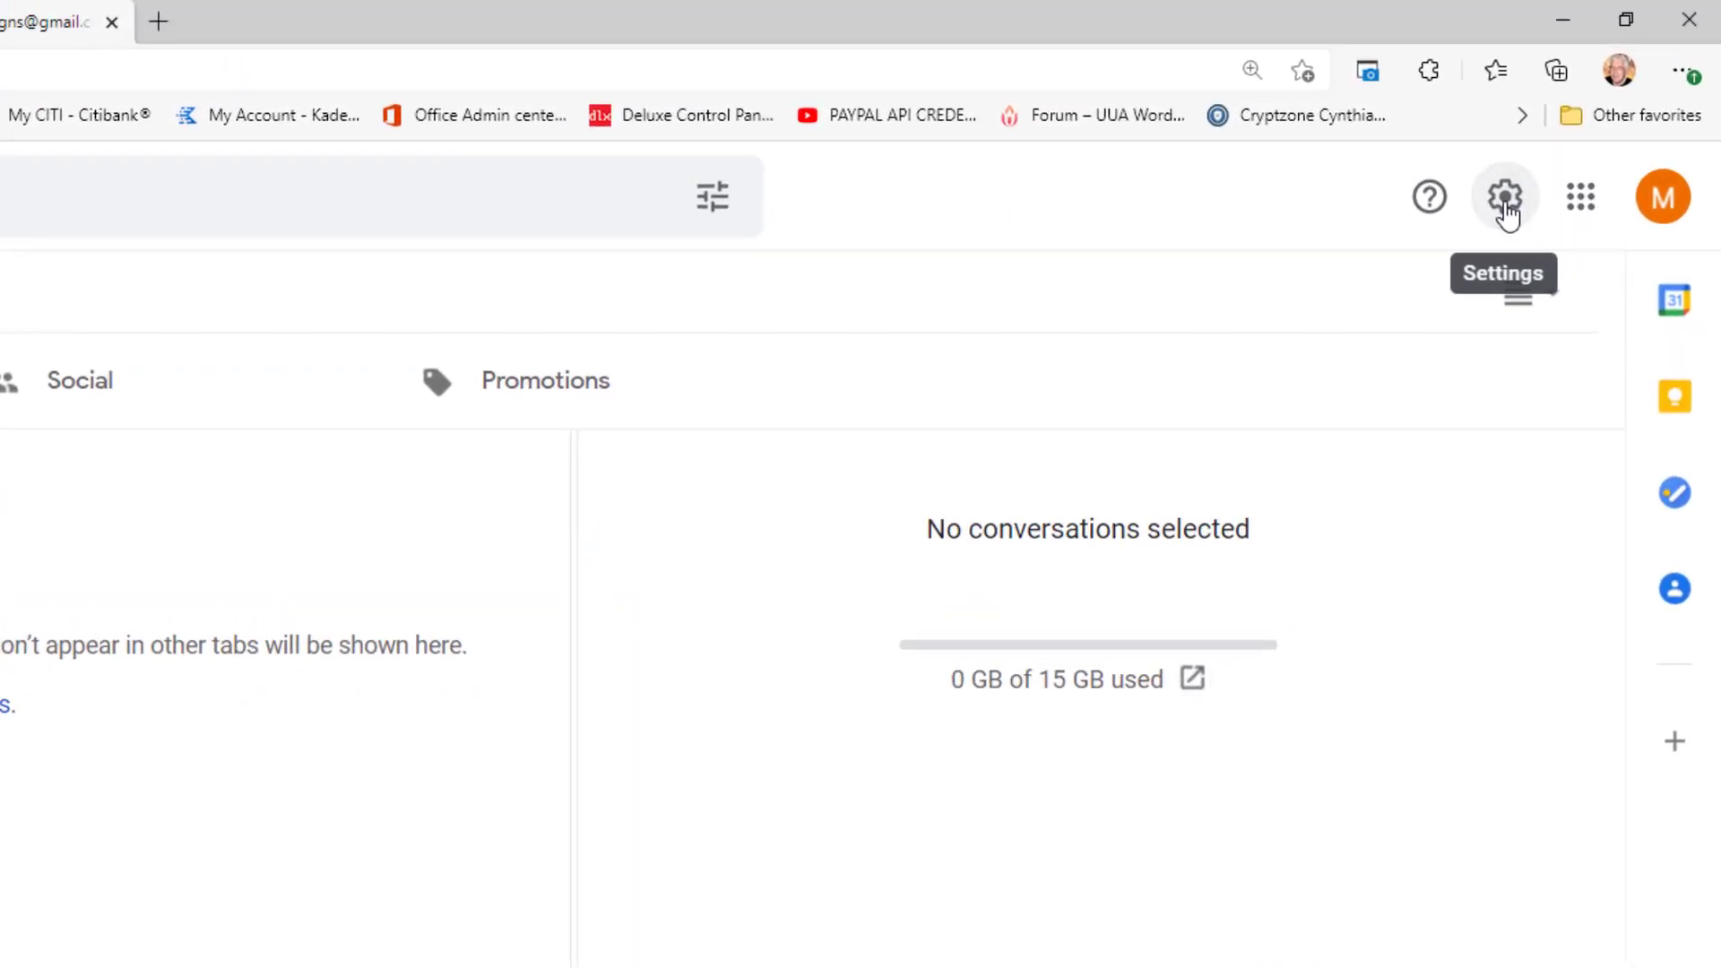
{"action": "left_click", "coordinate": [1507, 215]}
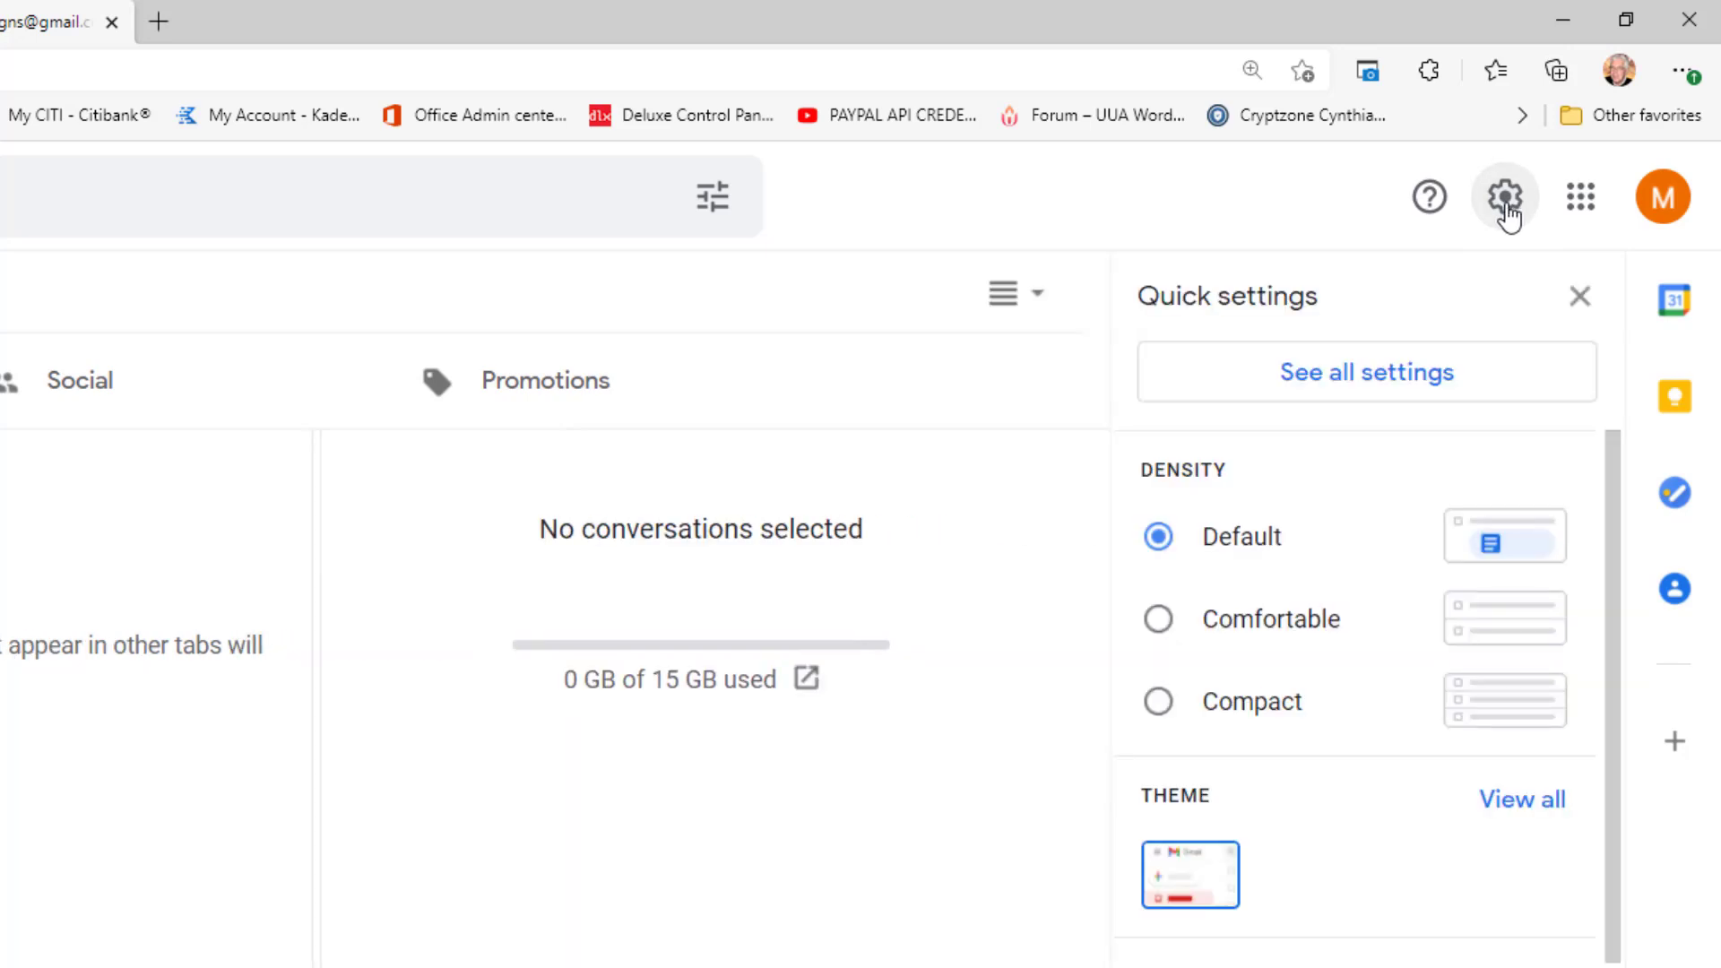
{"action": "left_click", "coordinate": [1405, 386]}
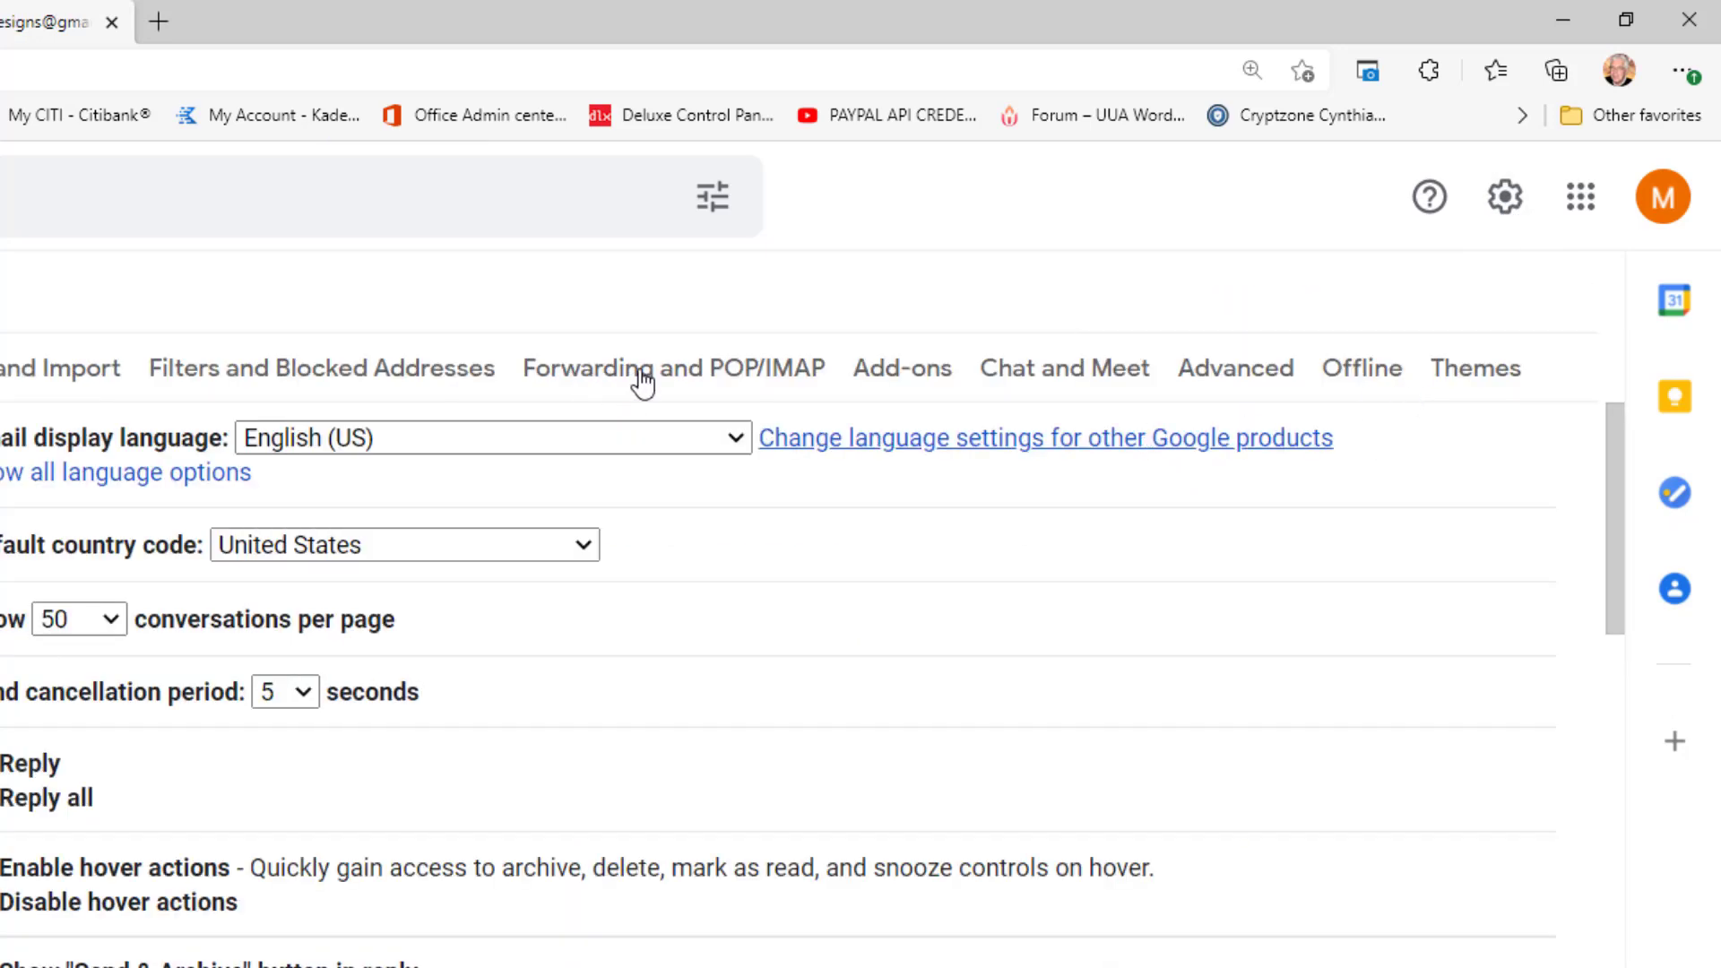
{"action": "left_click", "coordinate": [845, 304]}
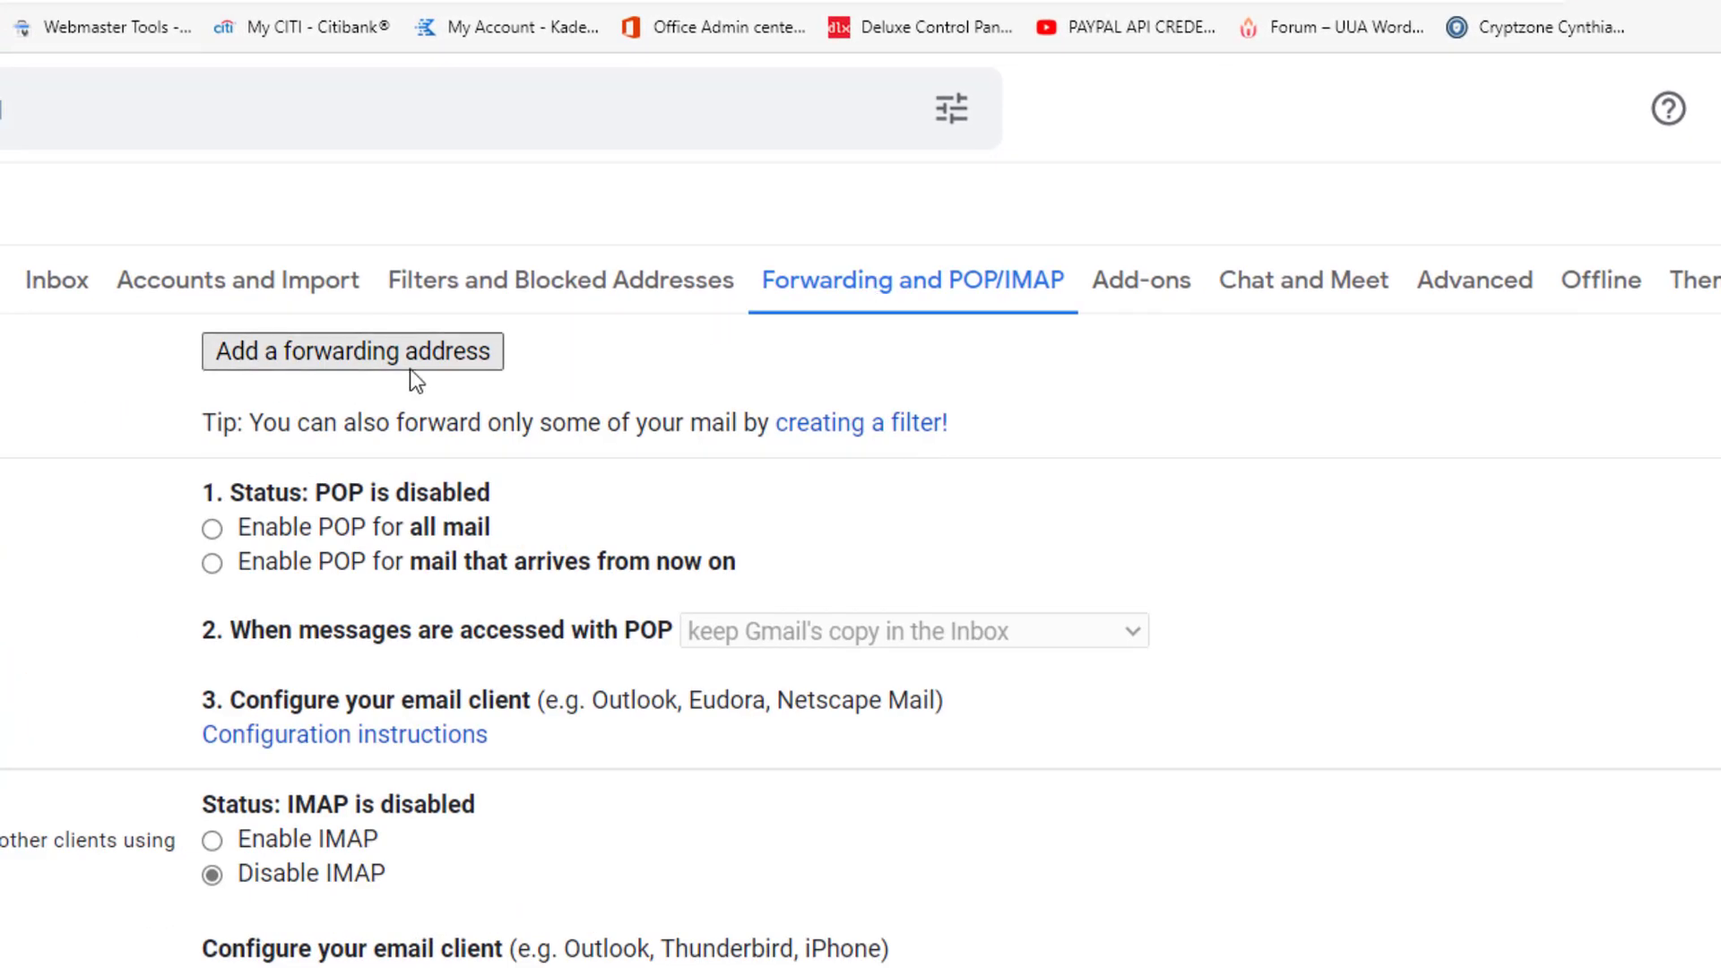
Step: Add the personal Gmail address as a forwarding address and acknowledge the confirmation-code notice
{"action": "left_click", "coordinate": [358, 360]}
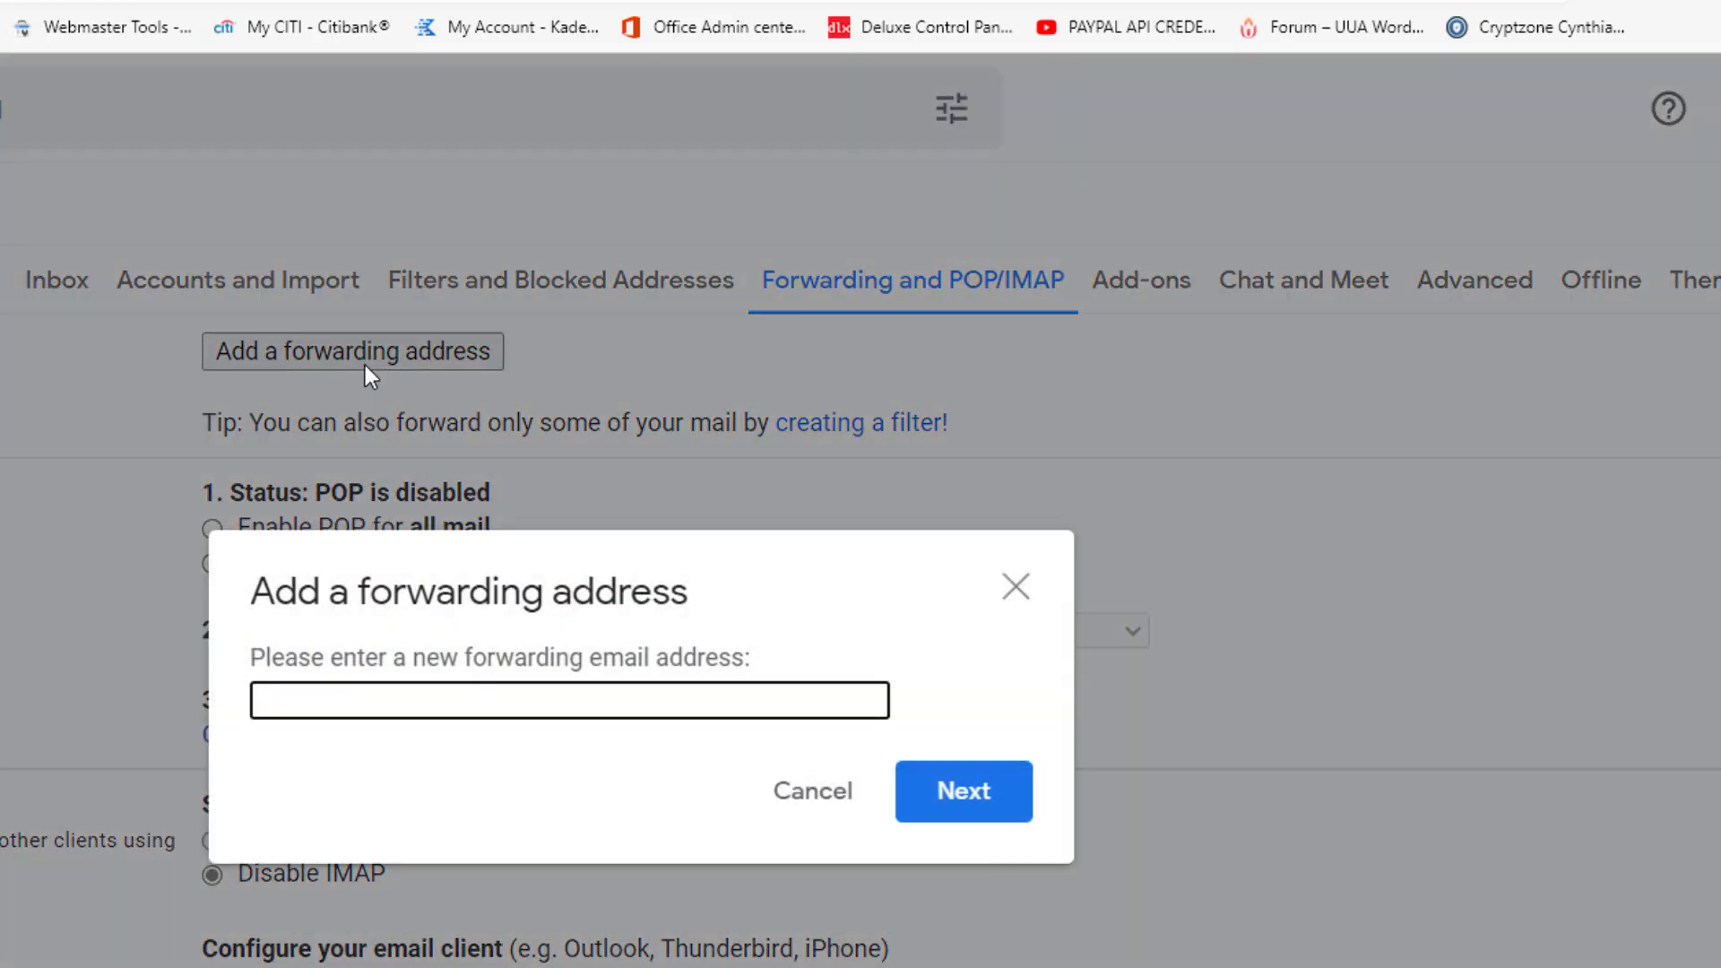
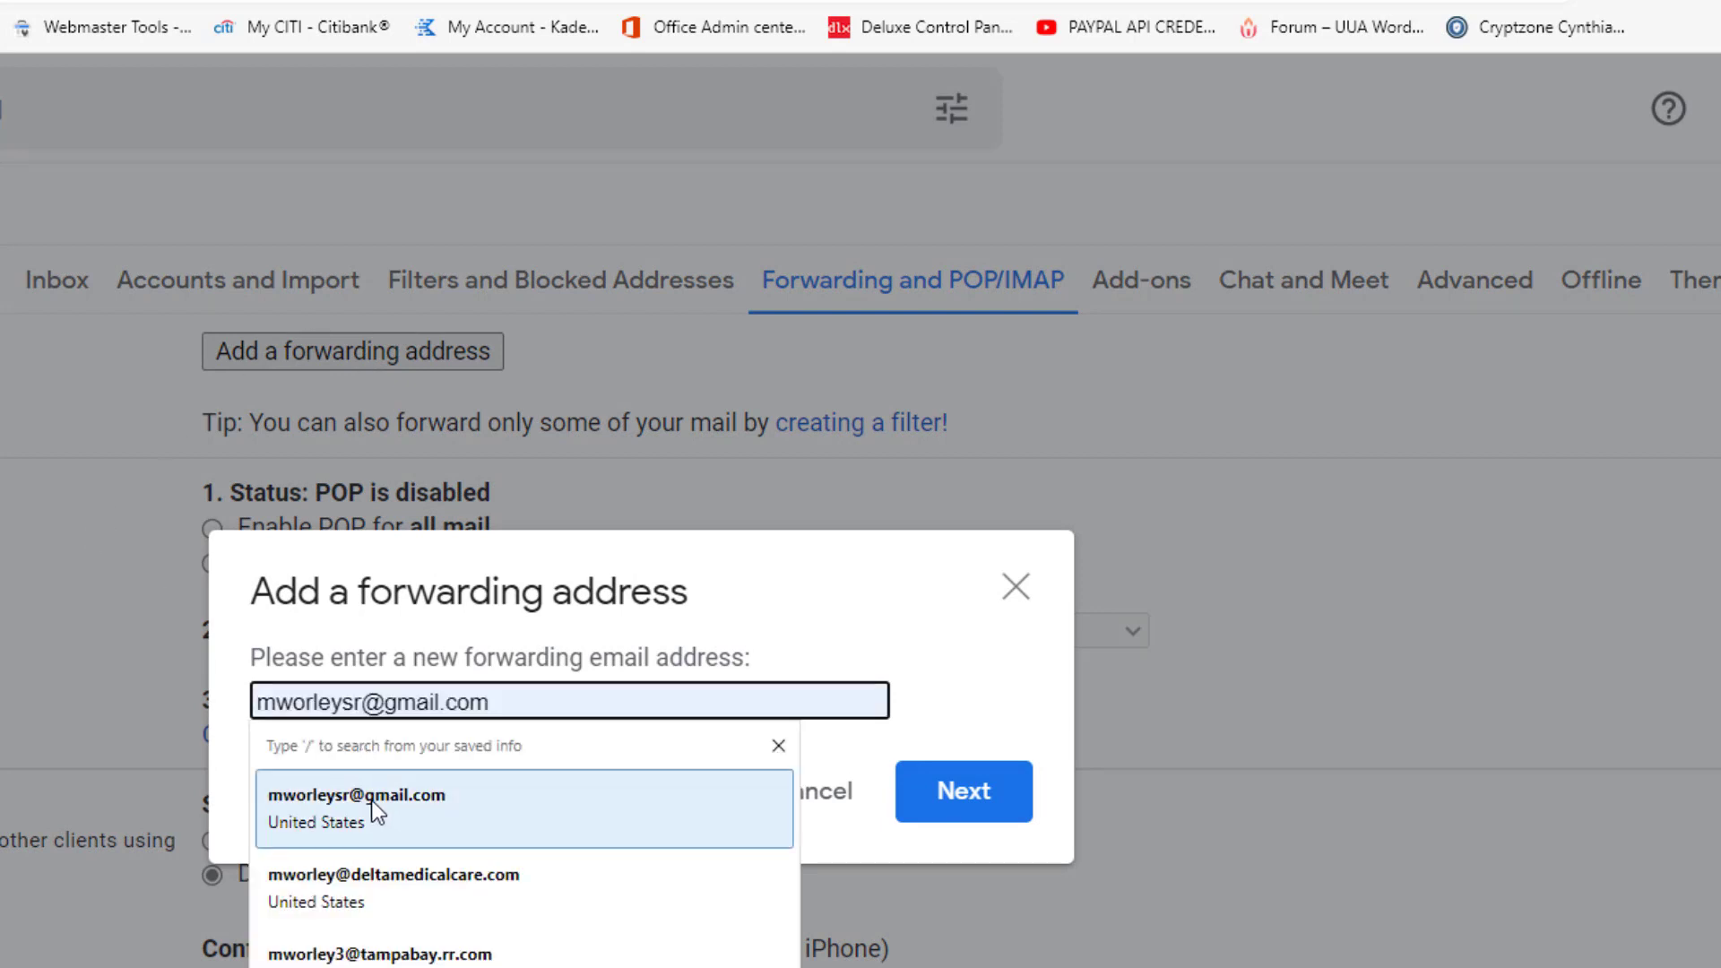
{"action": "left_click", "coordinate": [371, 799]}
{"action": "left_click", "coordinate": [980, 805]}
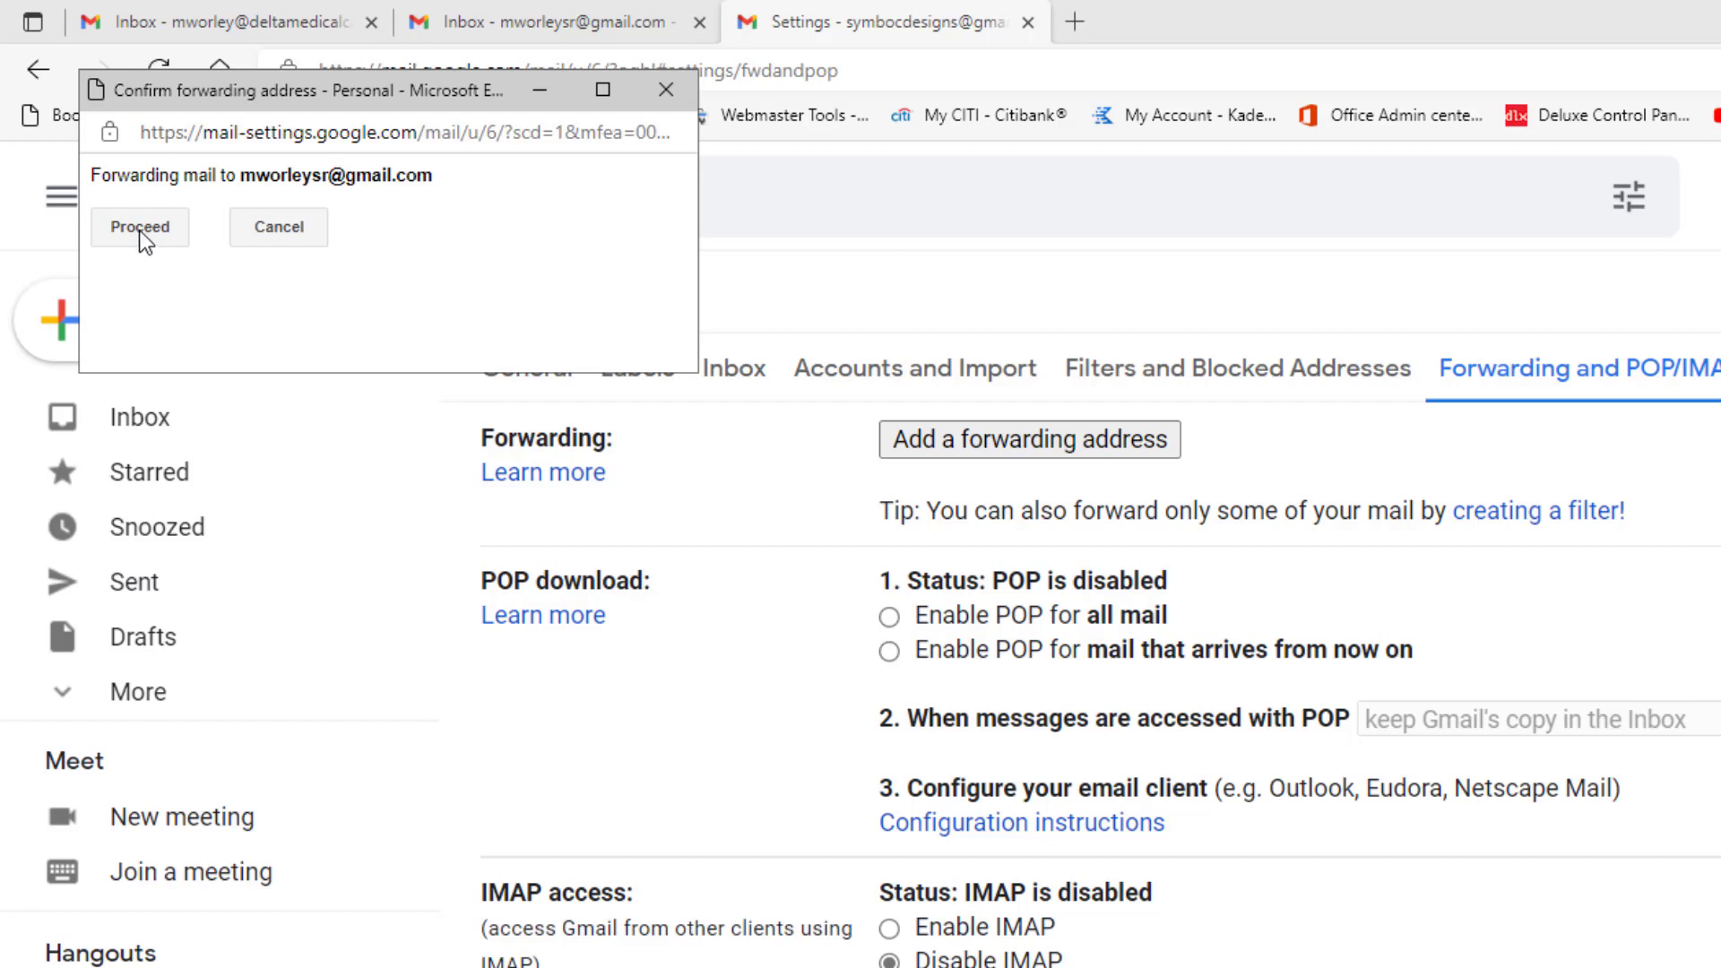
{"action": "left_click", "coordinate": [141, 228]}
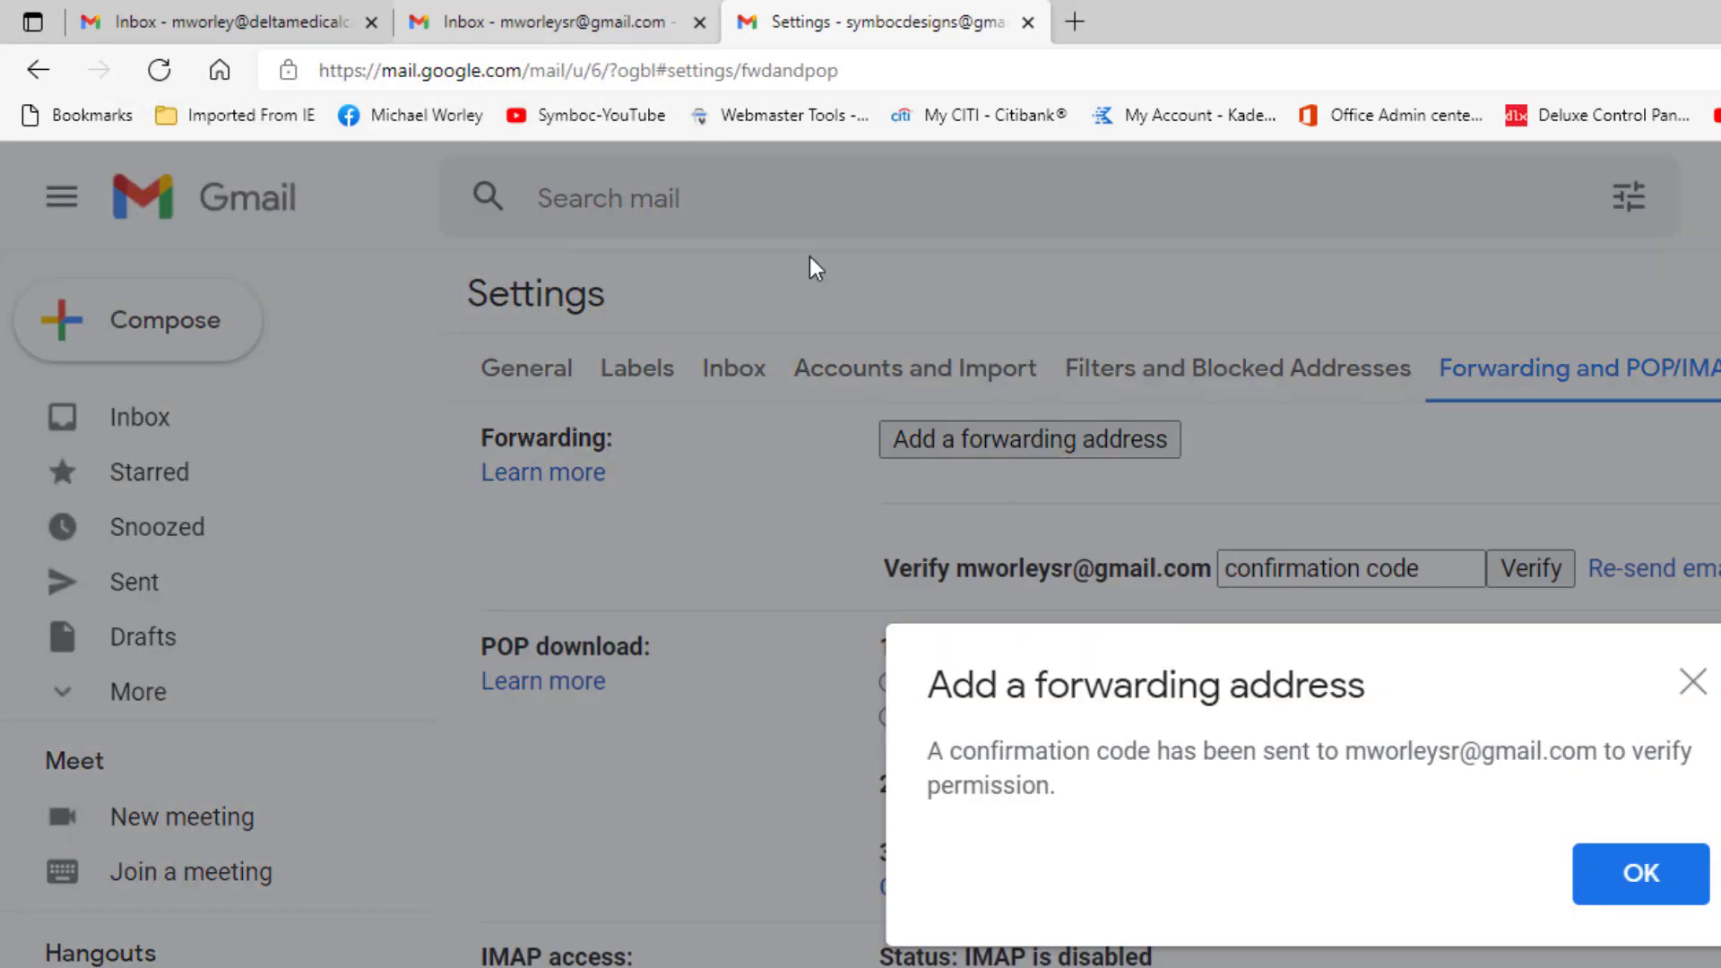
{"action": "left_click", "coordinate": [1683, 880]}
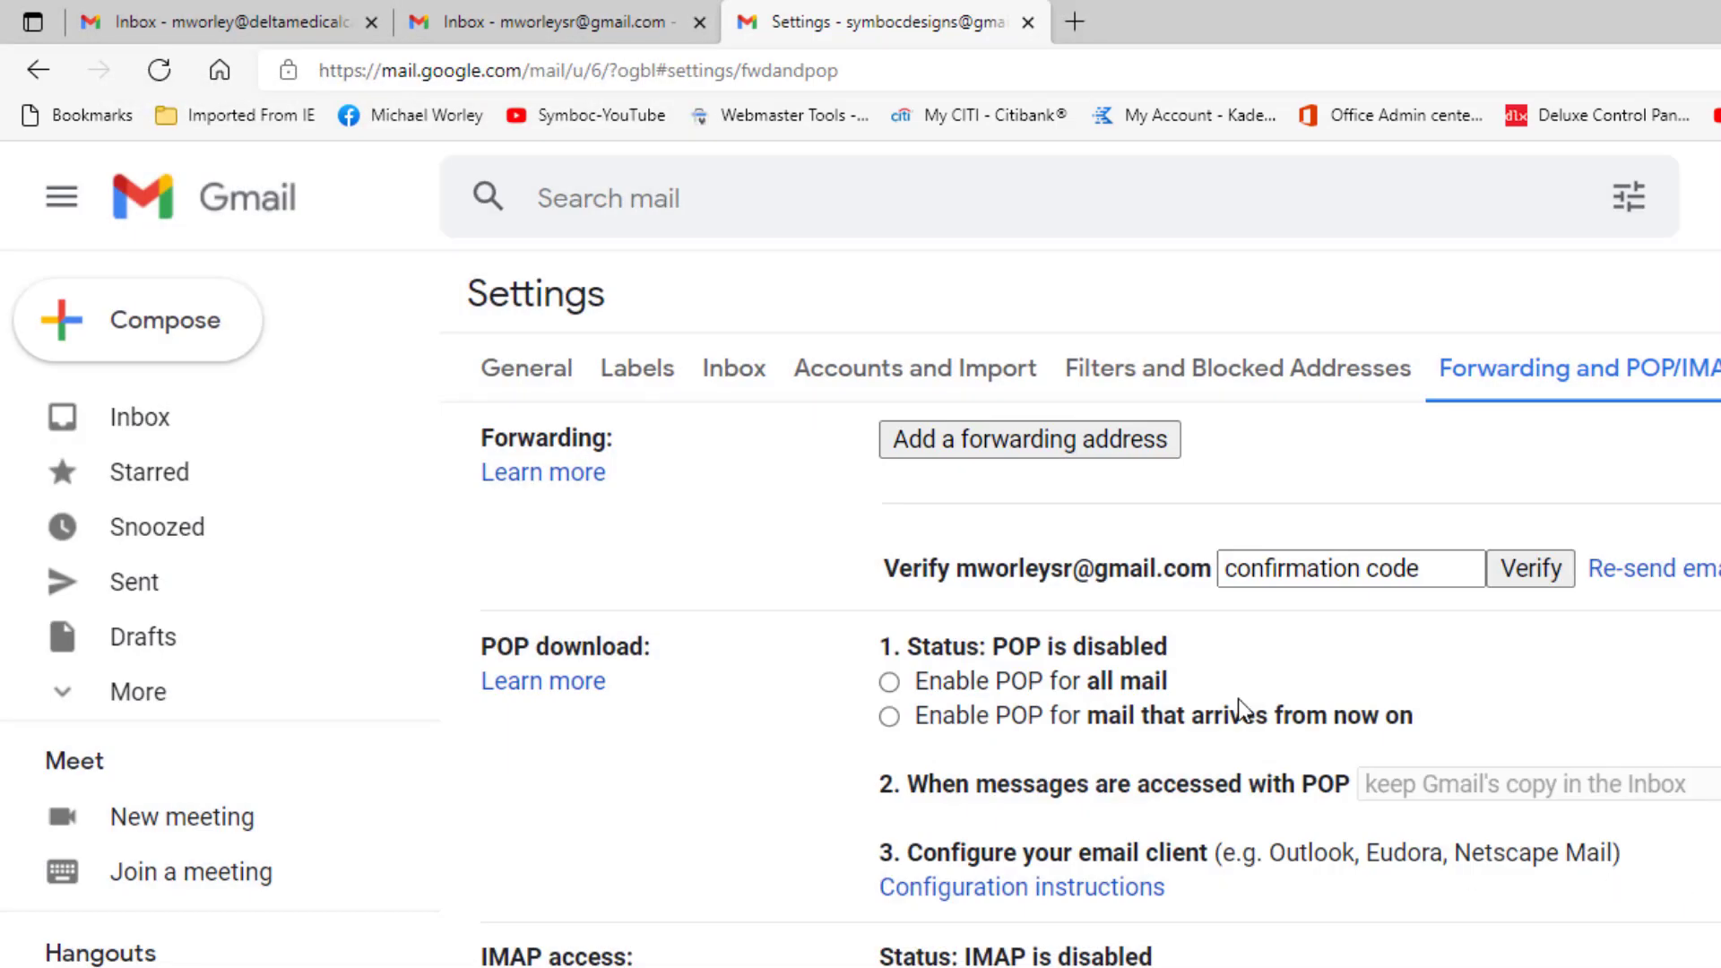
Step: Confirm forwarding through the Gmail Team email link in the receiving inbox, then close the success page
{"action": "left_click", "coordinate": [583, 22]}
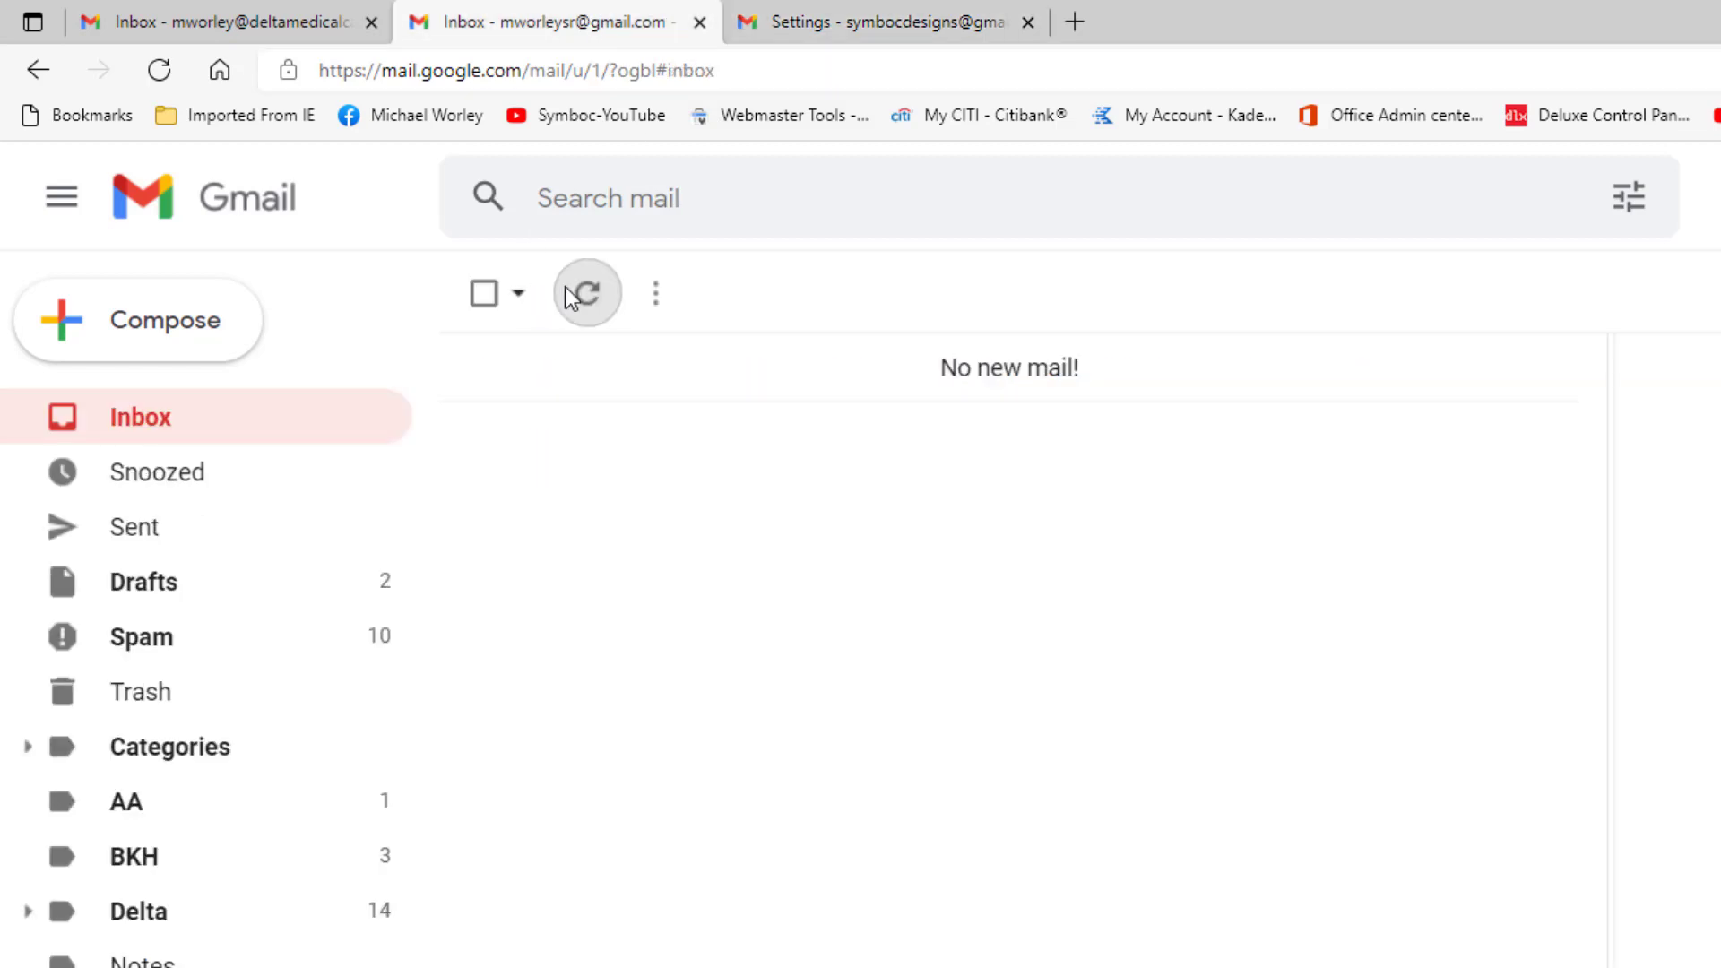
{"action": "left_click", "coordinate": [587, 296]}
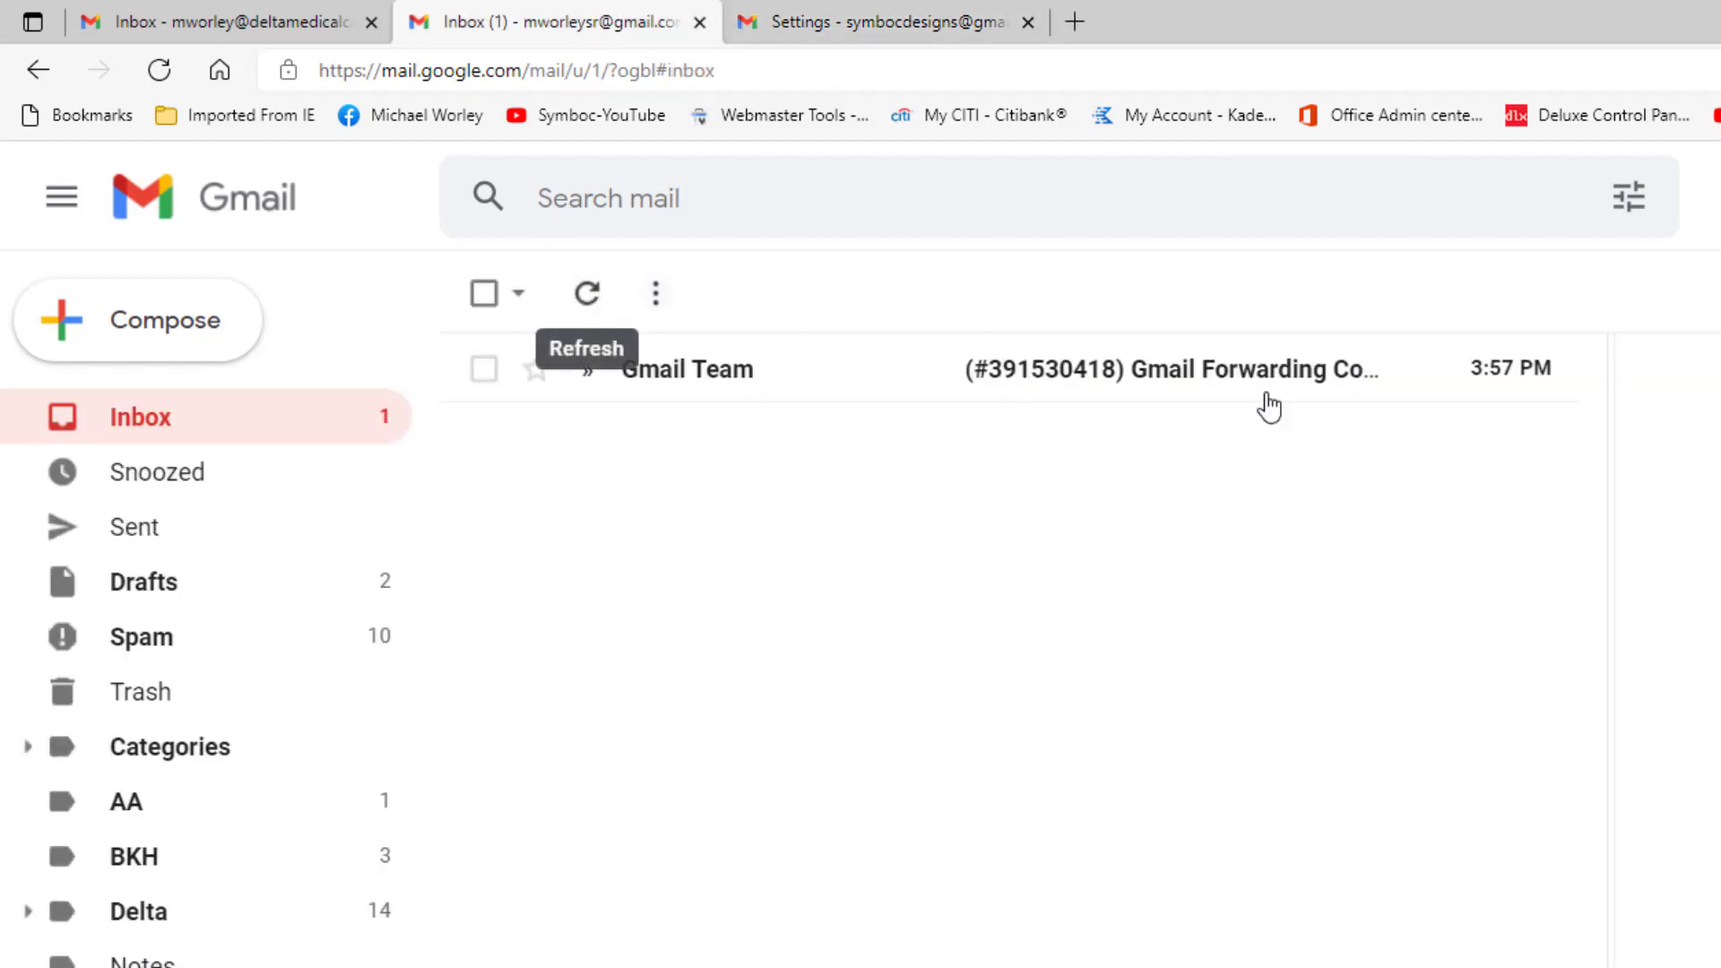
{"action": "left_click", "coordinate": [1222, 393]}
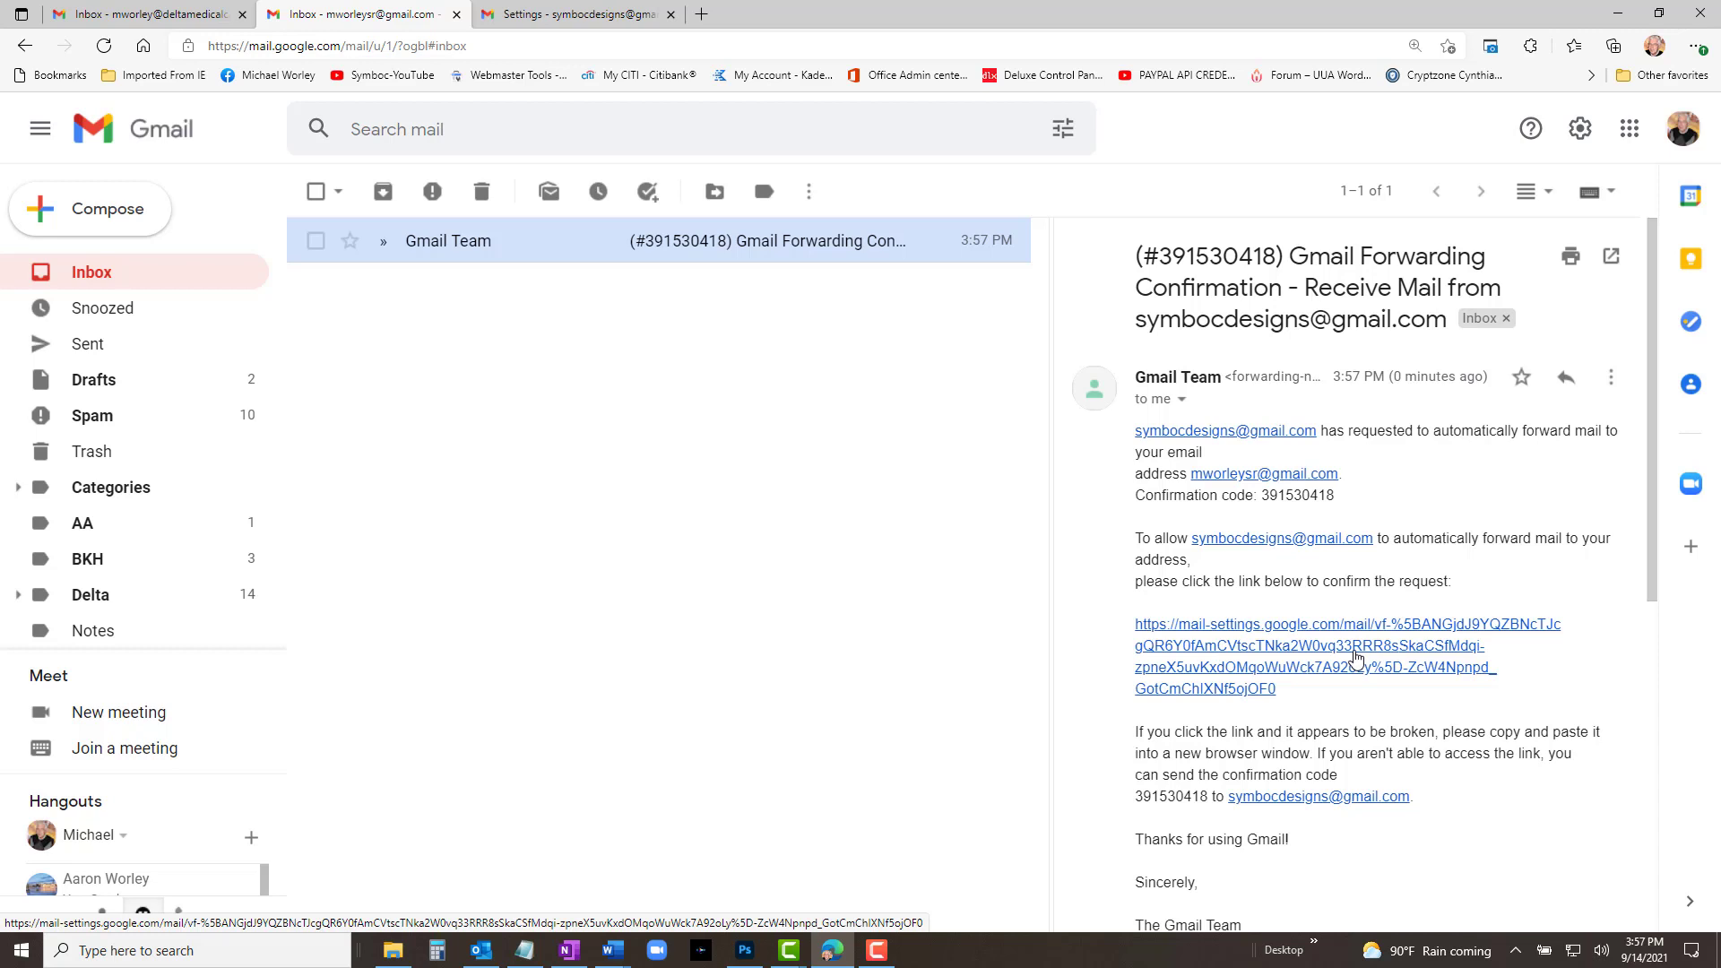
{"action": "left_click", "coordinate": [1356, 657]}
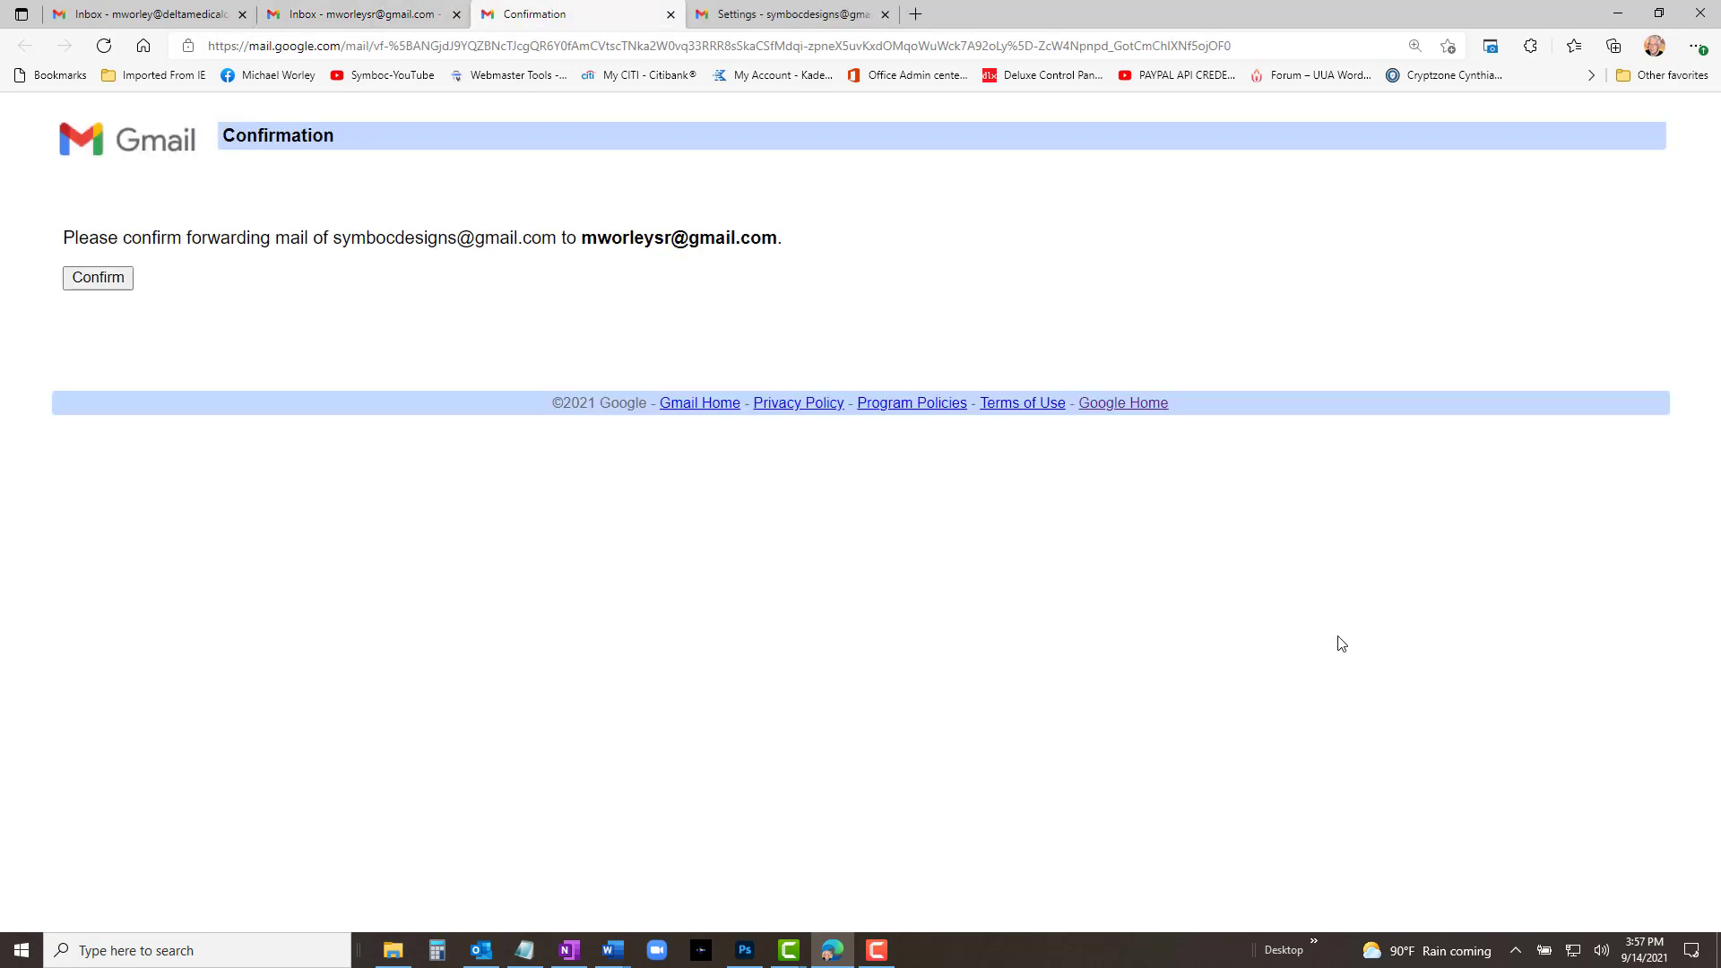
{"action": "left_click", "coordinate": [100, 280]}
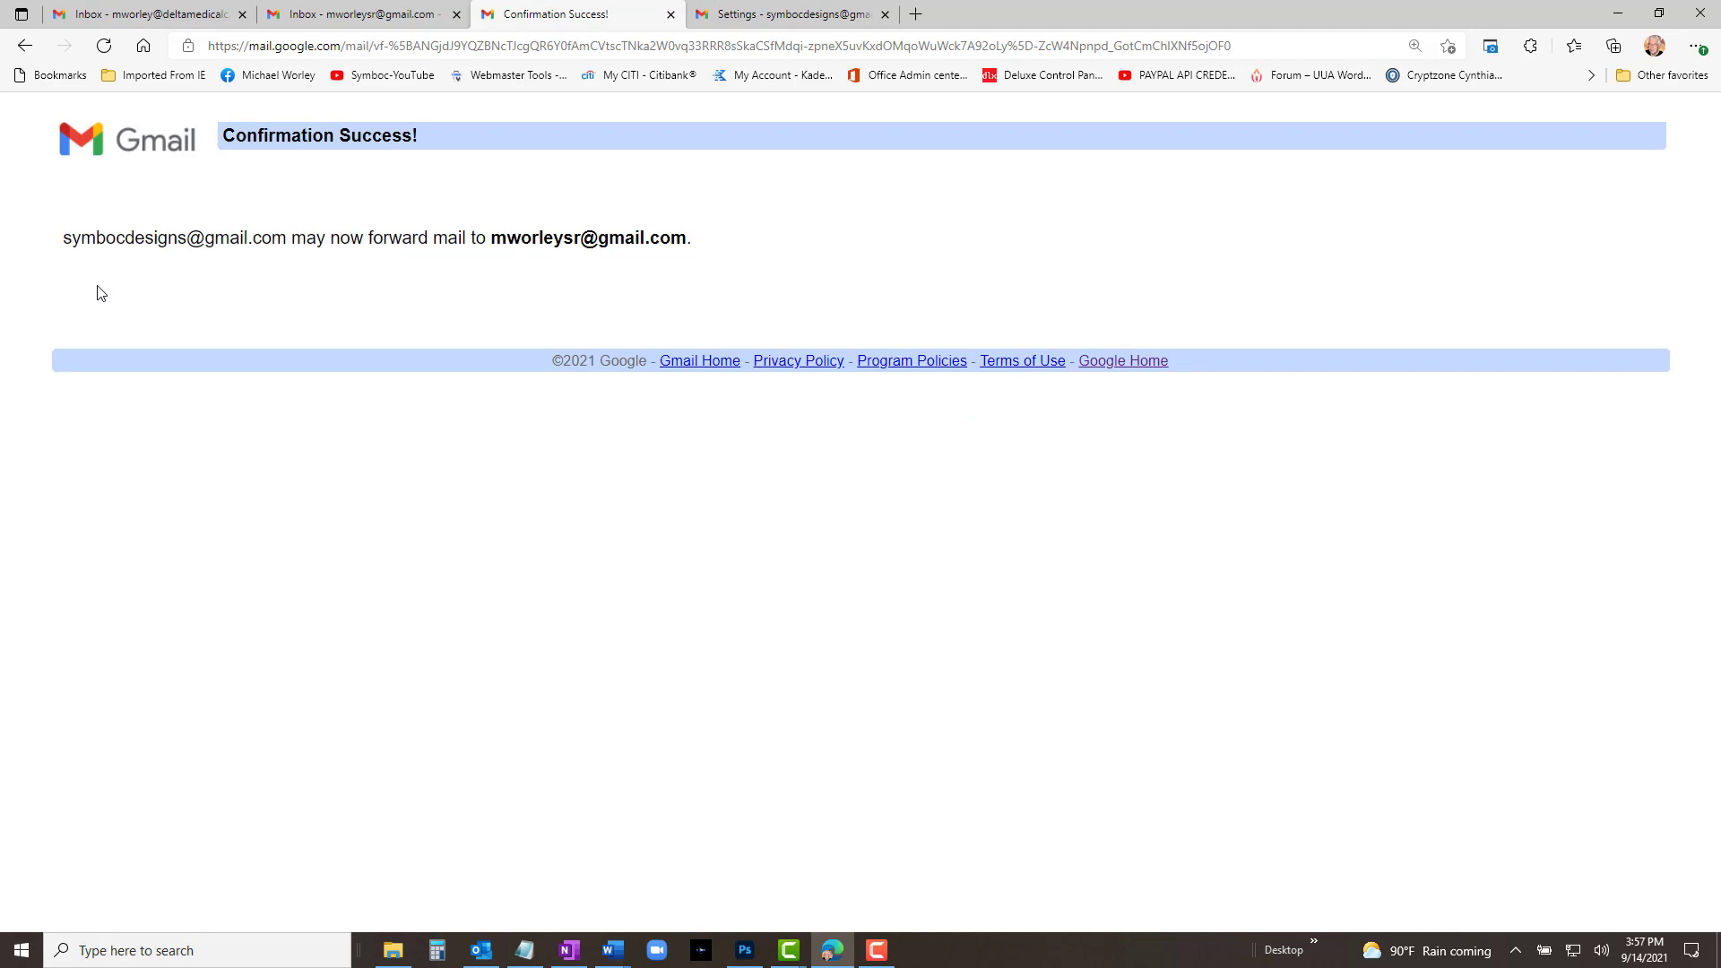
{"action": "left_click", "coordinate": [671, 18]}
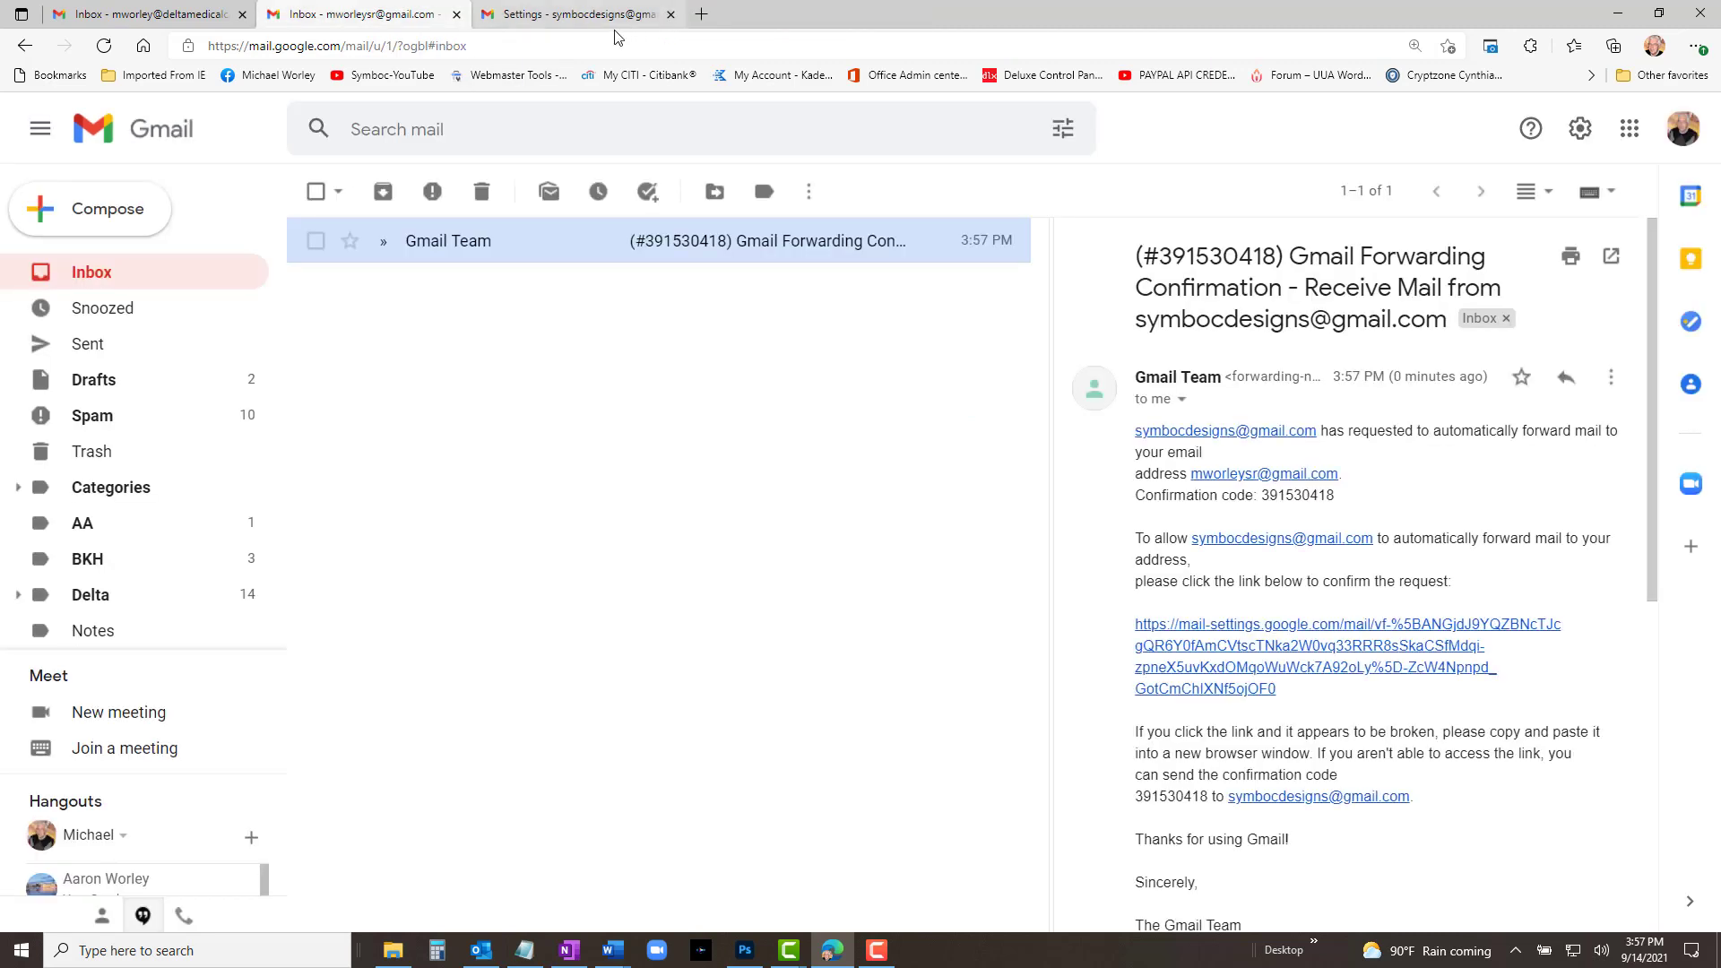
Step: Reload settings and enable Forward a copy of incoming mail, keeping Gmail's copy in the Inbox
{"action": "left_click", "coordinate": [105, 46]}
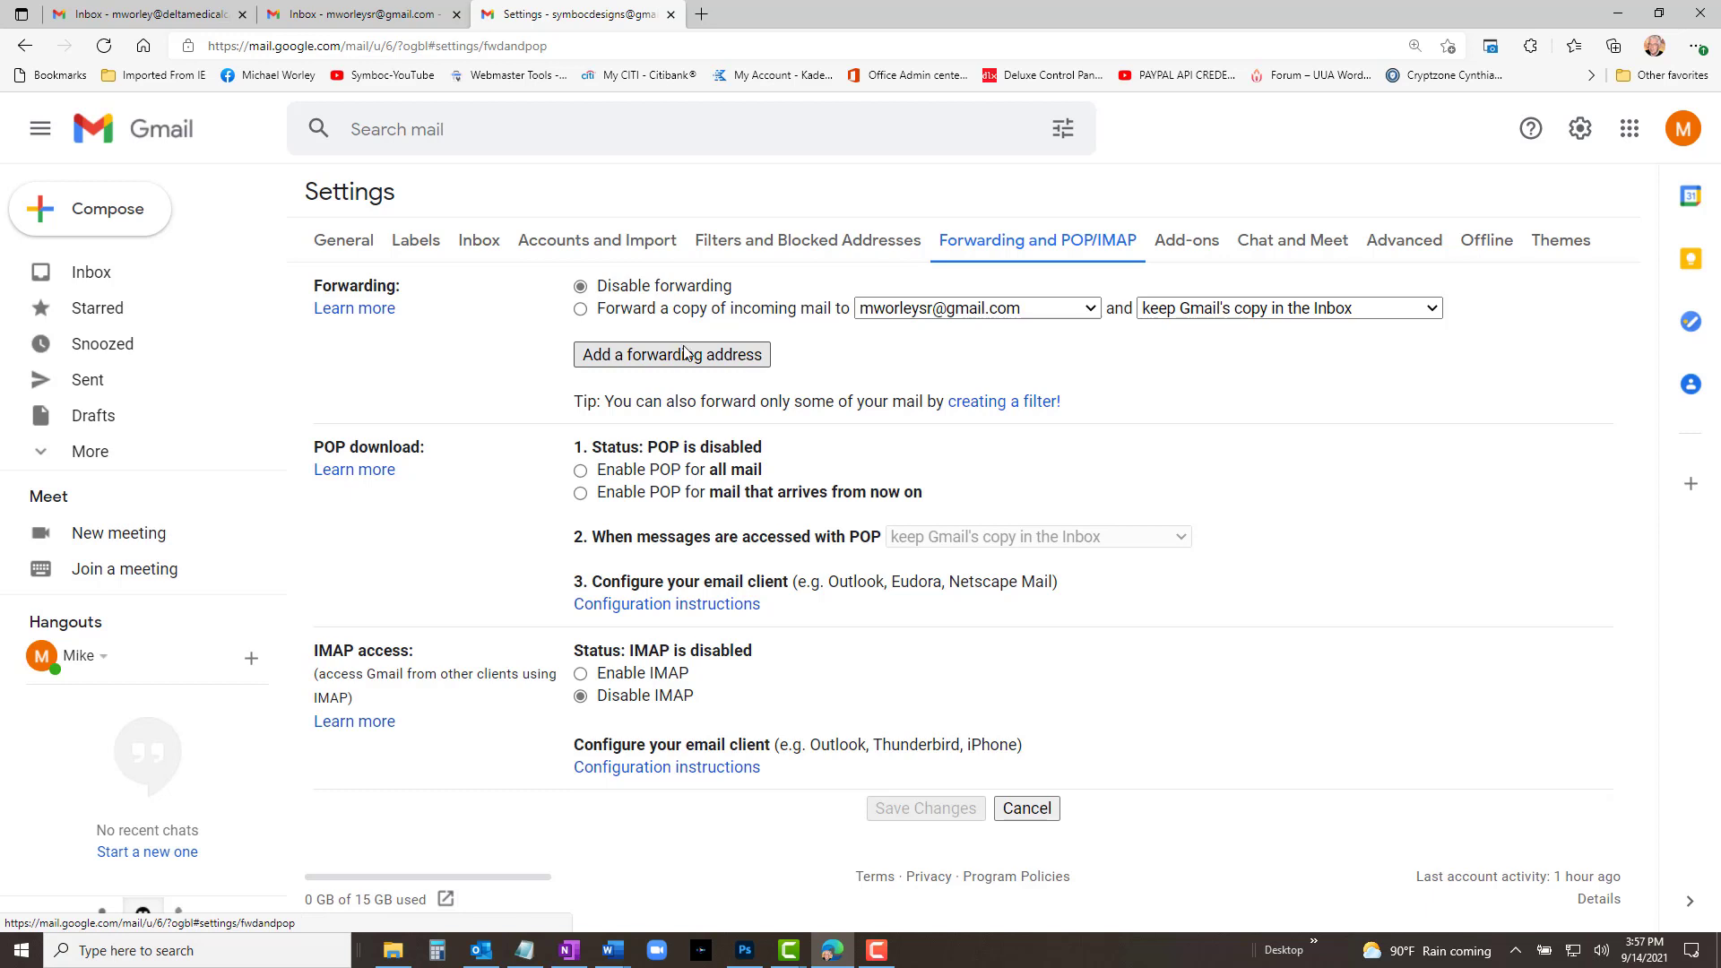
{"action": "left_click", "coordinate": [580, 309]}
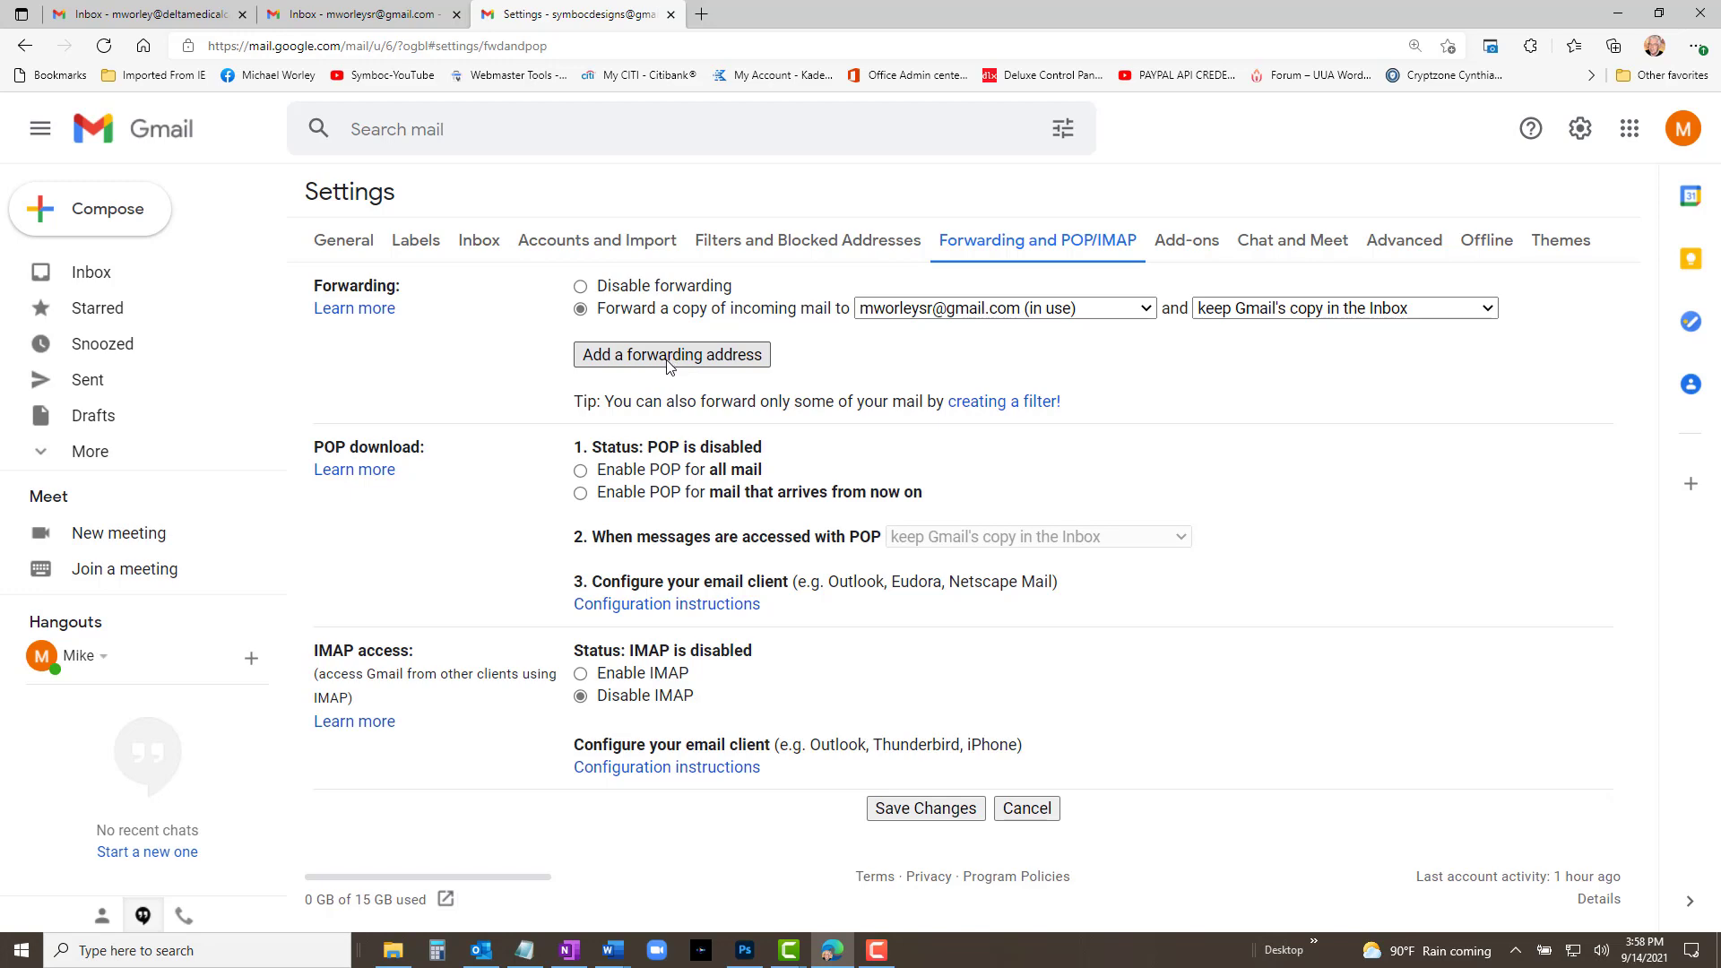
Step: Add the company info address as a second forwarding address and dismiss the code-sent notice
{"action": "left_click", "coordinate": [668, 363]}
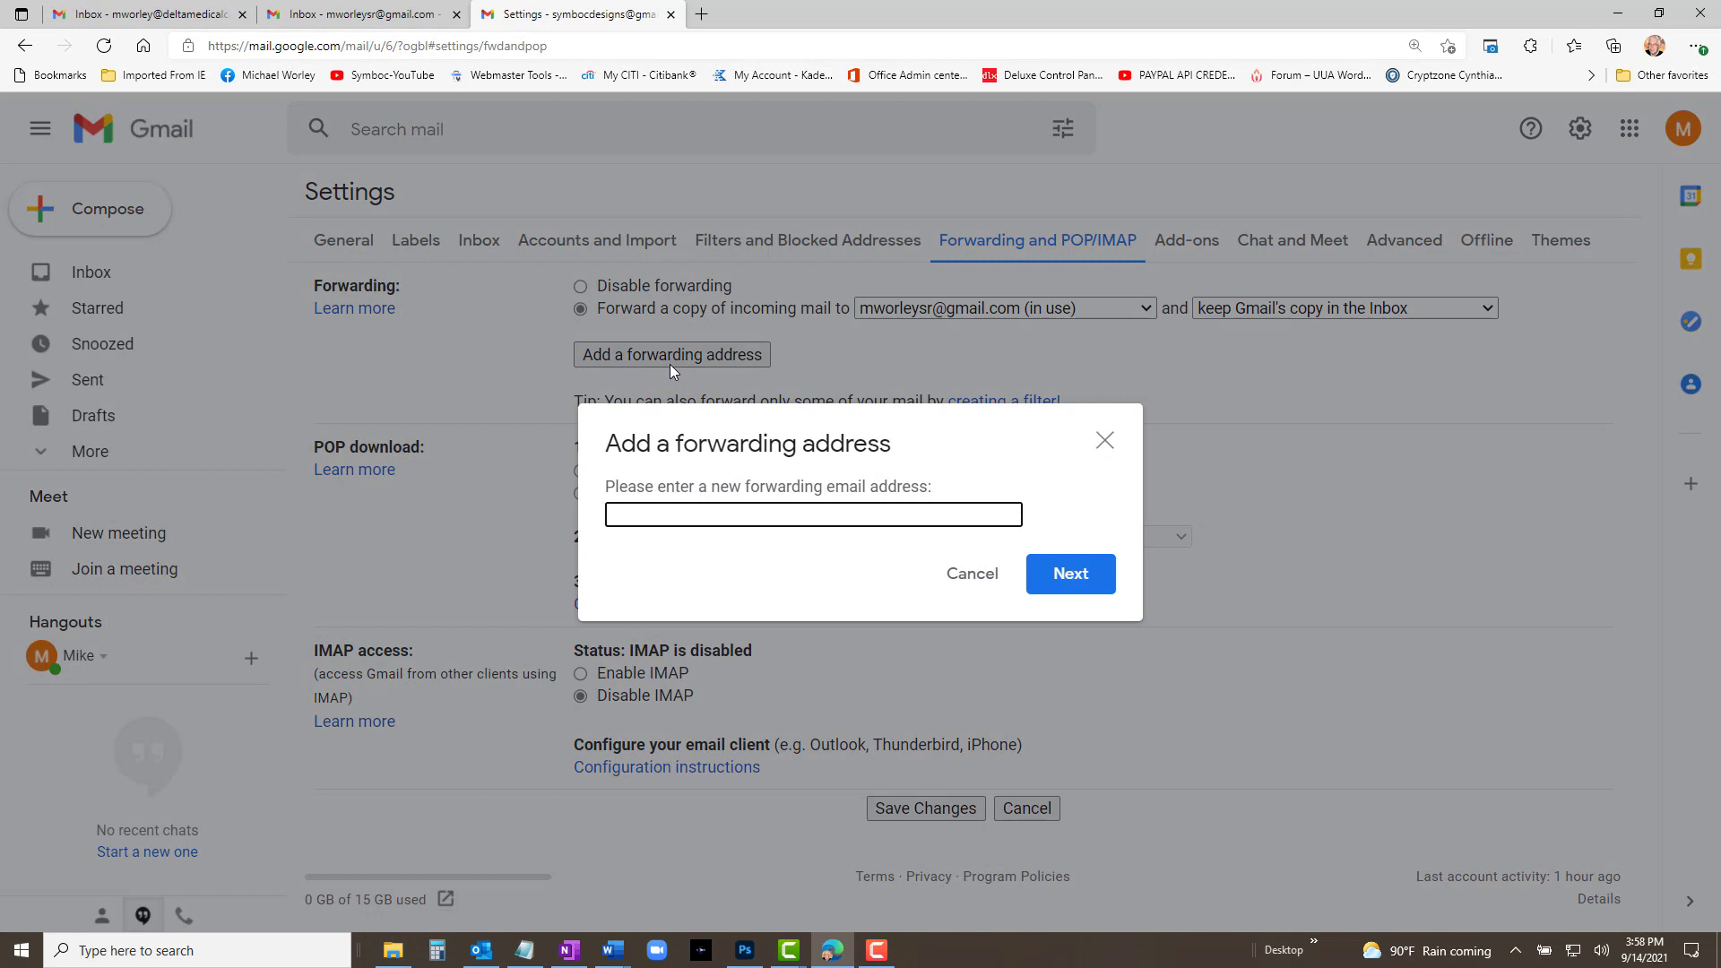
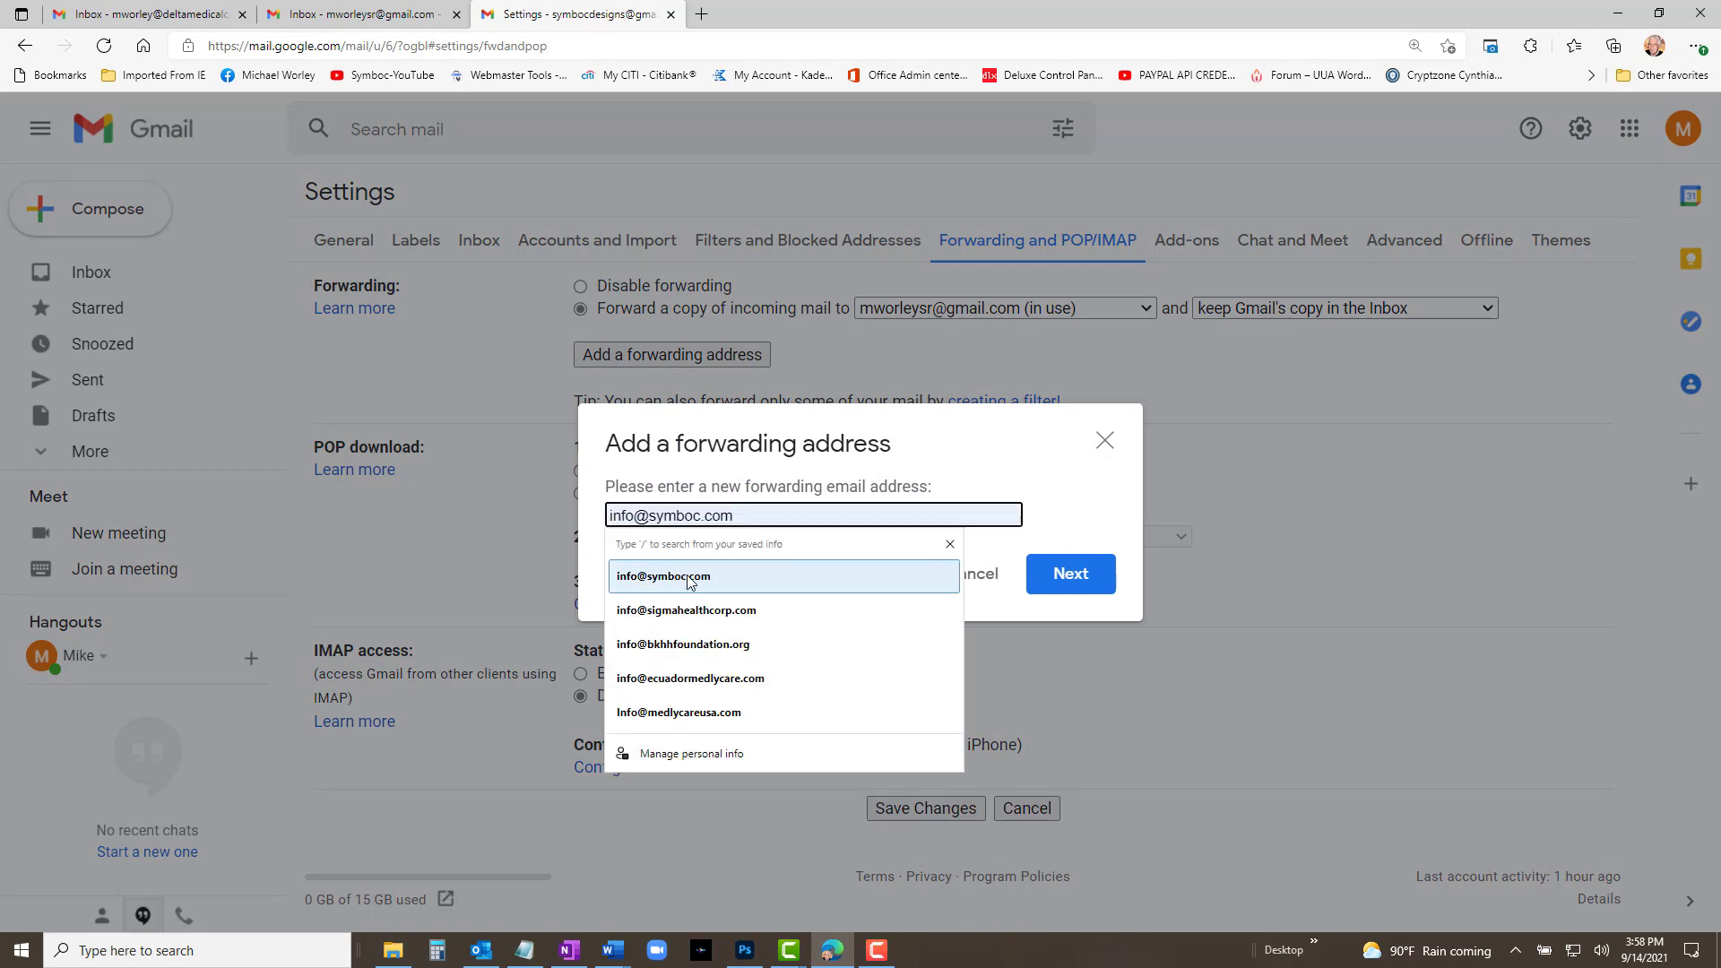
{"action": "left_click", "coordinate": [707, 576]}
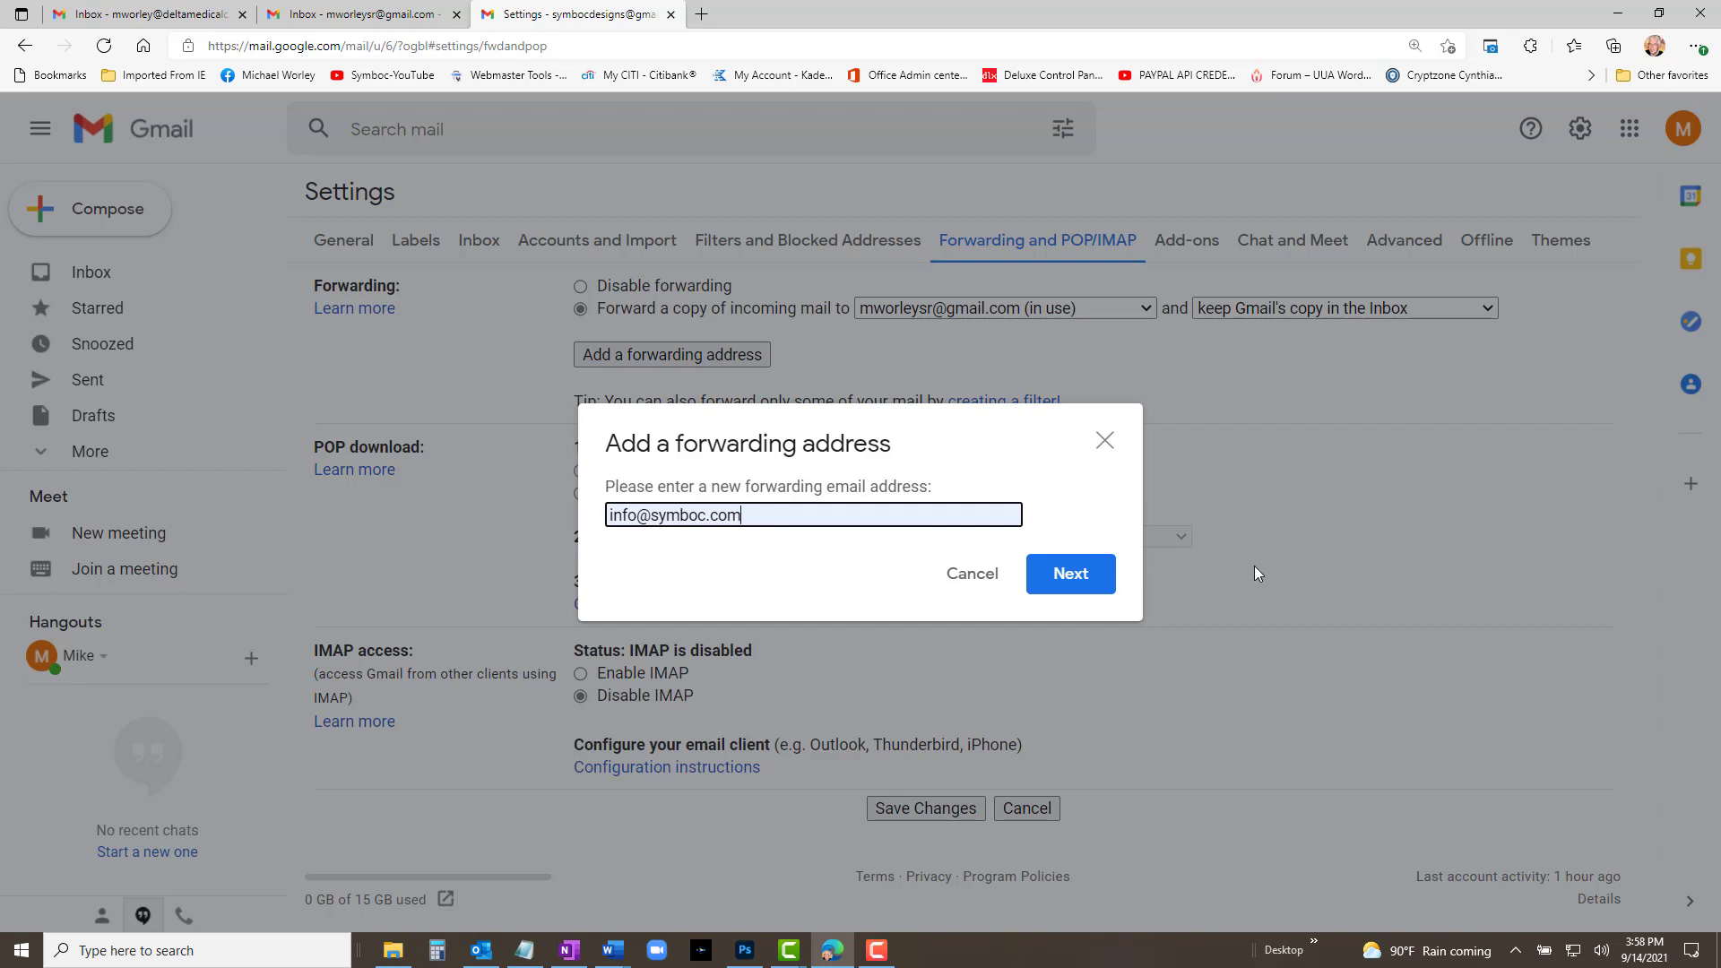
{"action": "left_click", "coordinate": [1080, 581]}
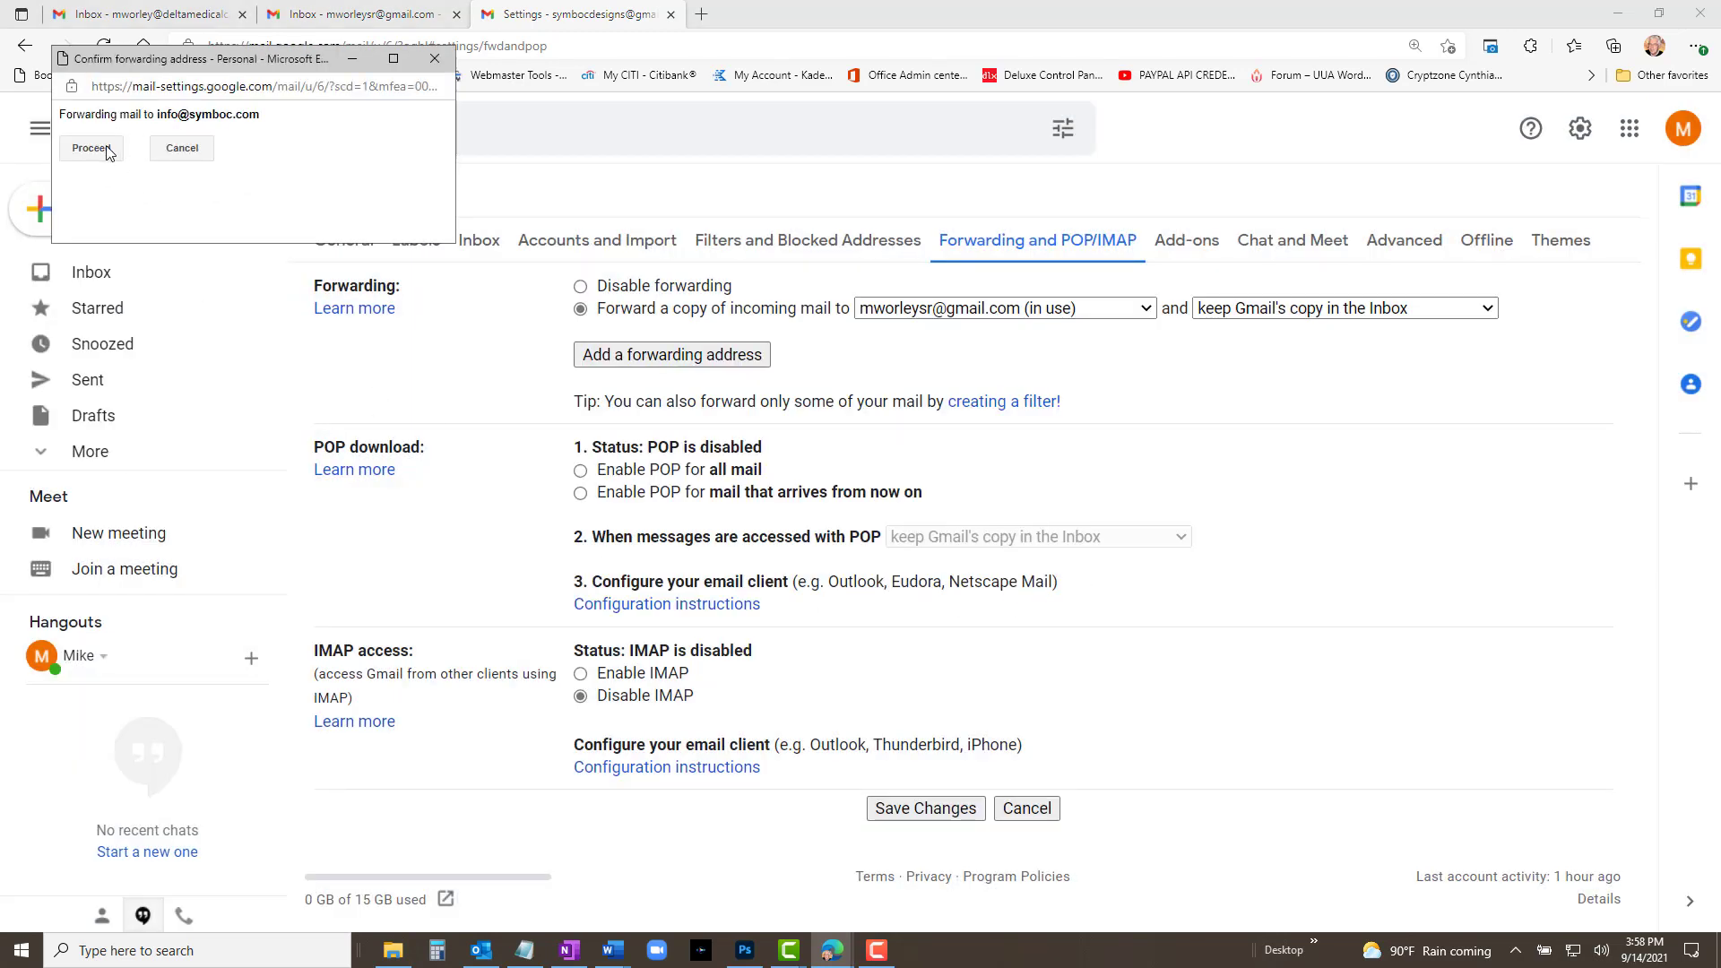
{"action": "left_click", "coordinate": [107, 150]}
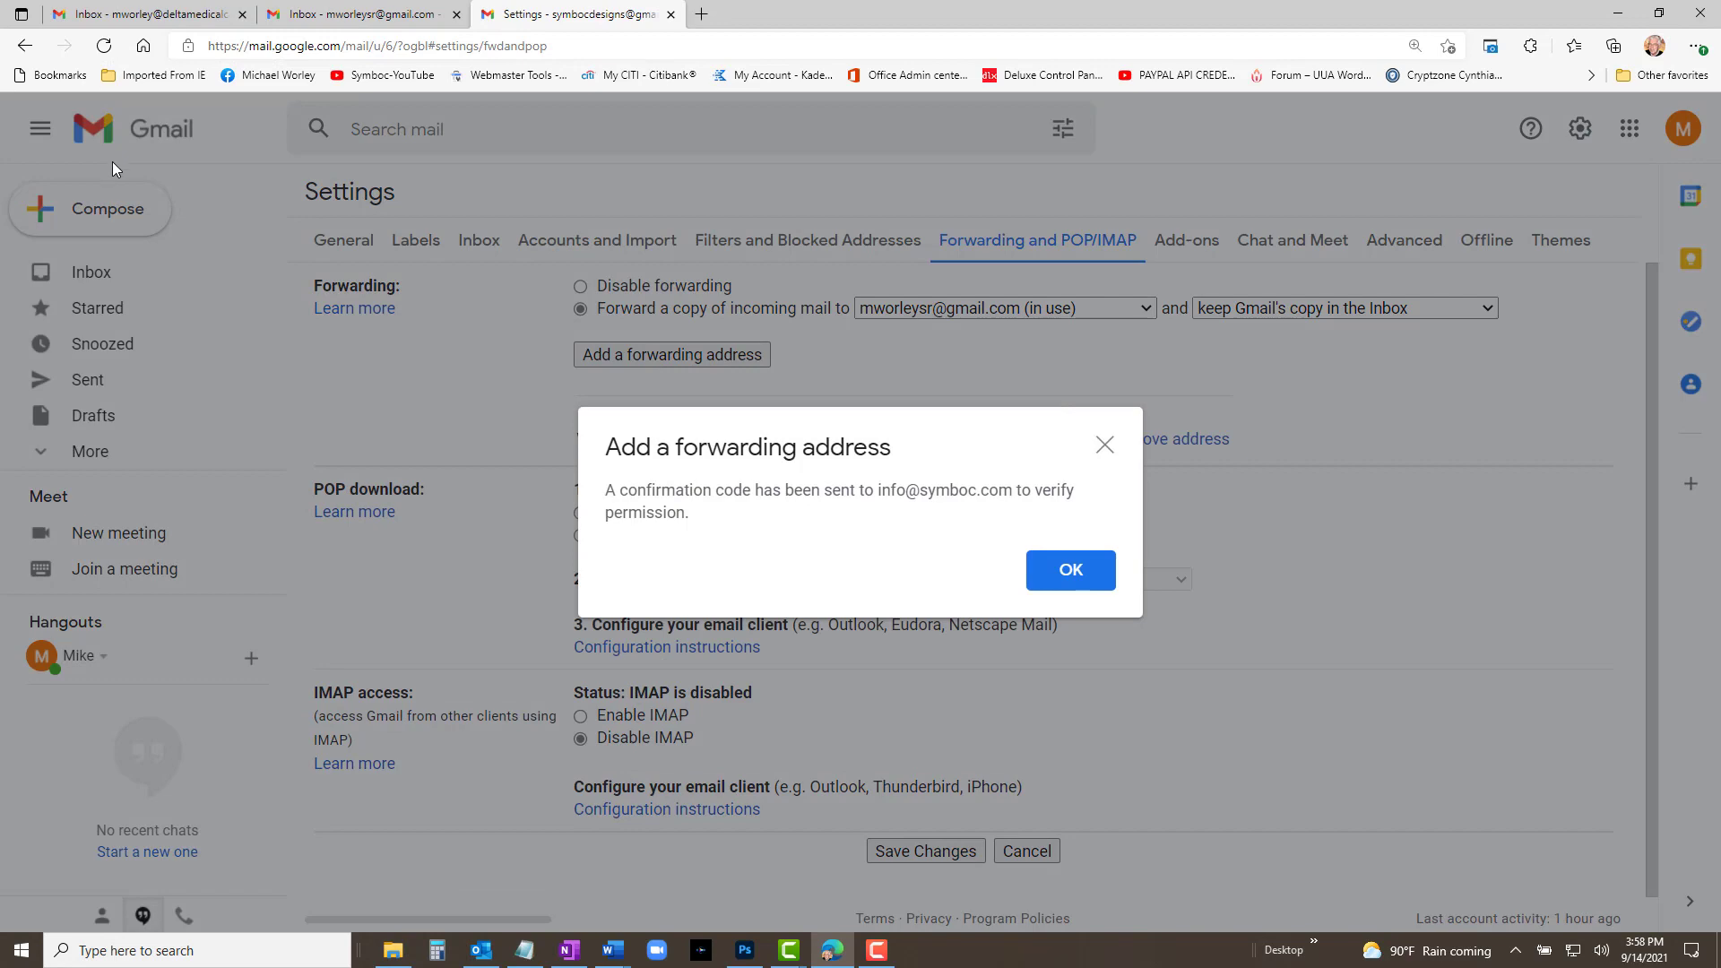
{"action": "left_click", "coordinate": [1060, 574]}
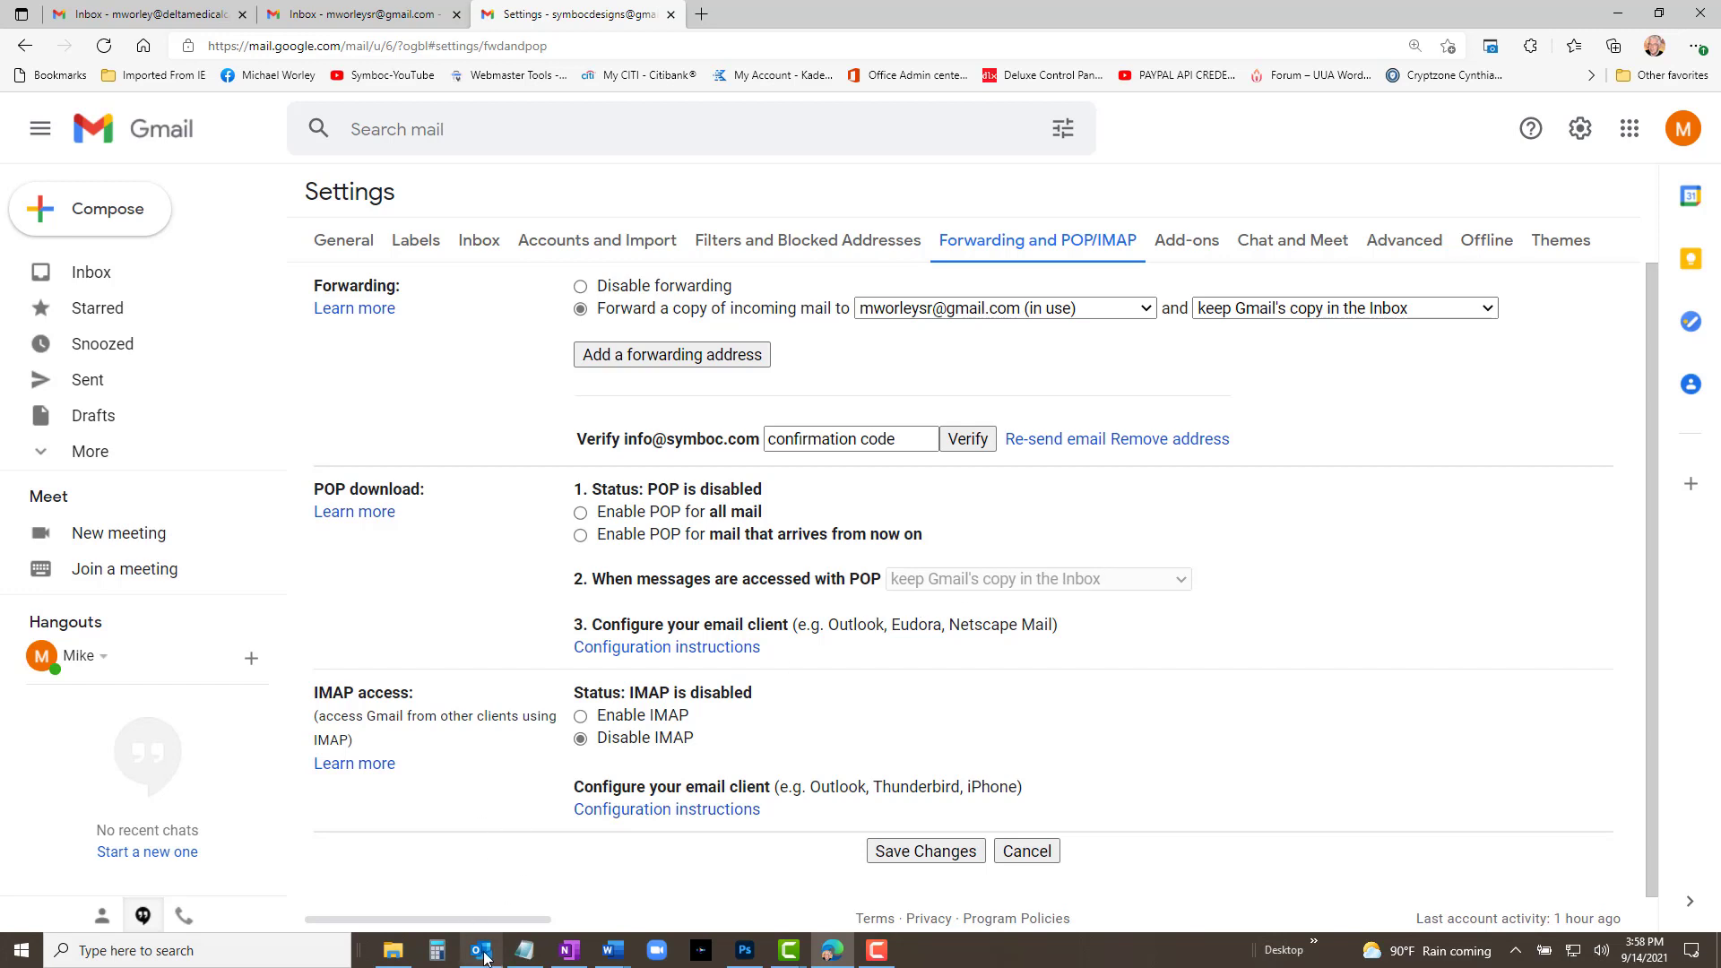
{"action": "mouse_move", "coordinate": [482, 960]}
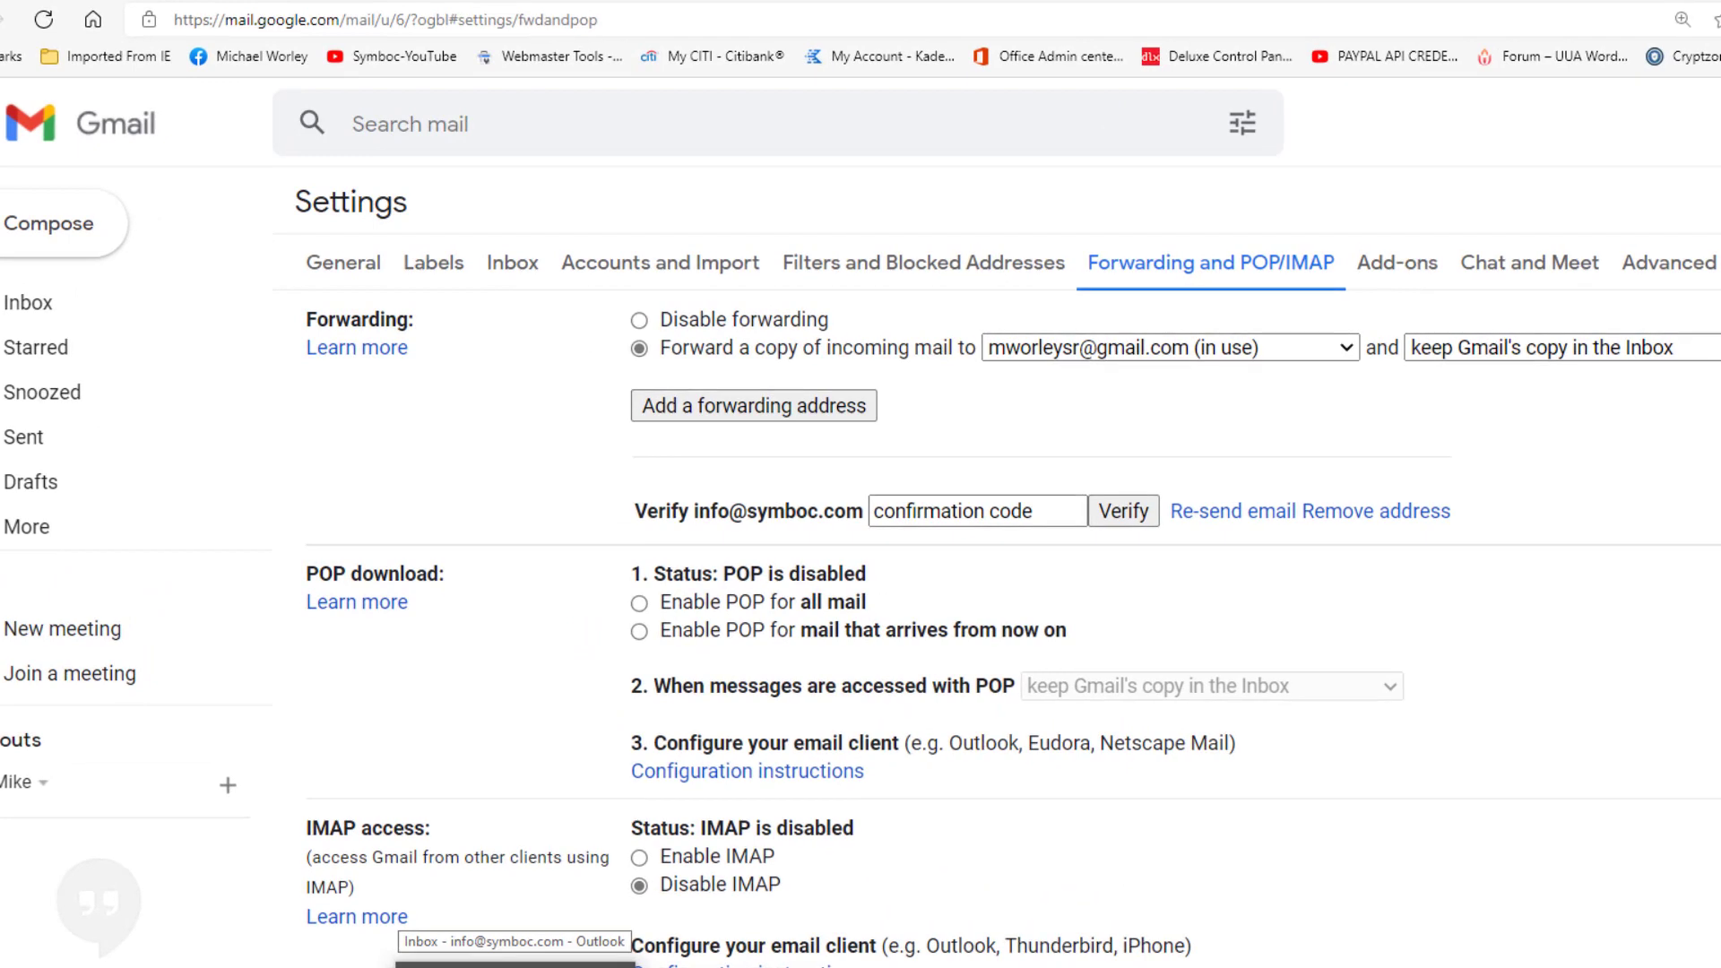
Step: In Outlook, fetch new mail and follow the link in the Gmail Team confirmation message
{"action": "left_click", "coordinate": [515, 957]}
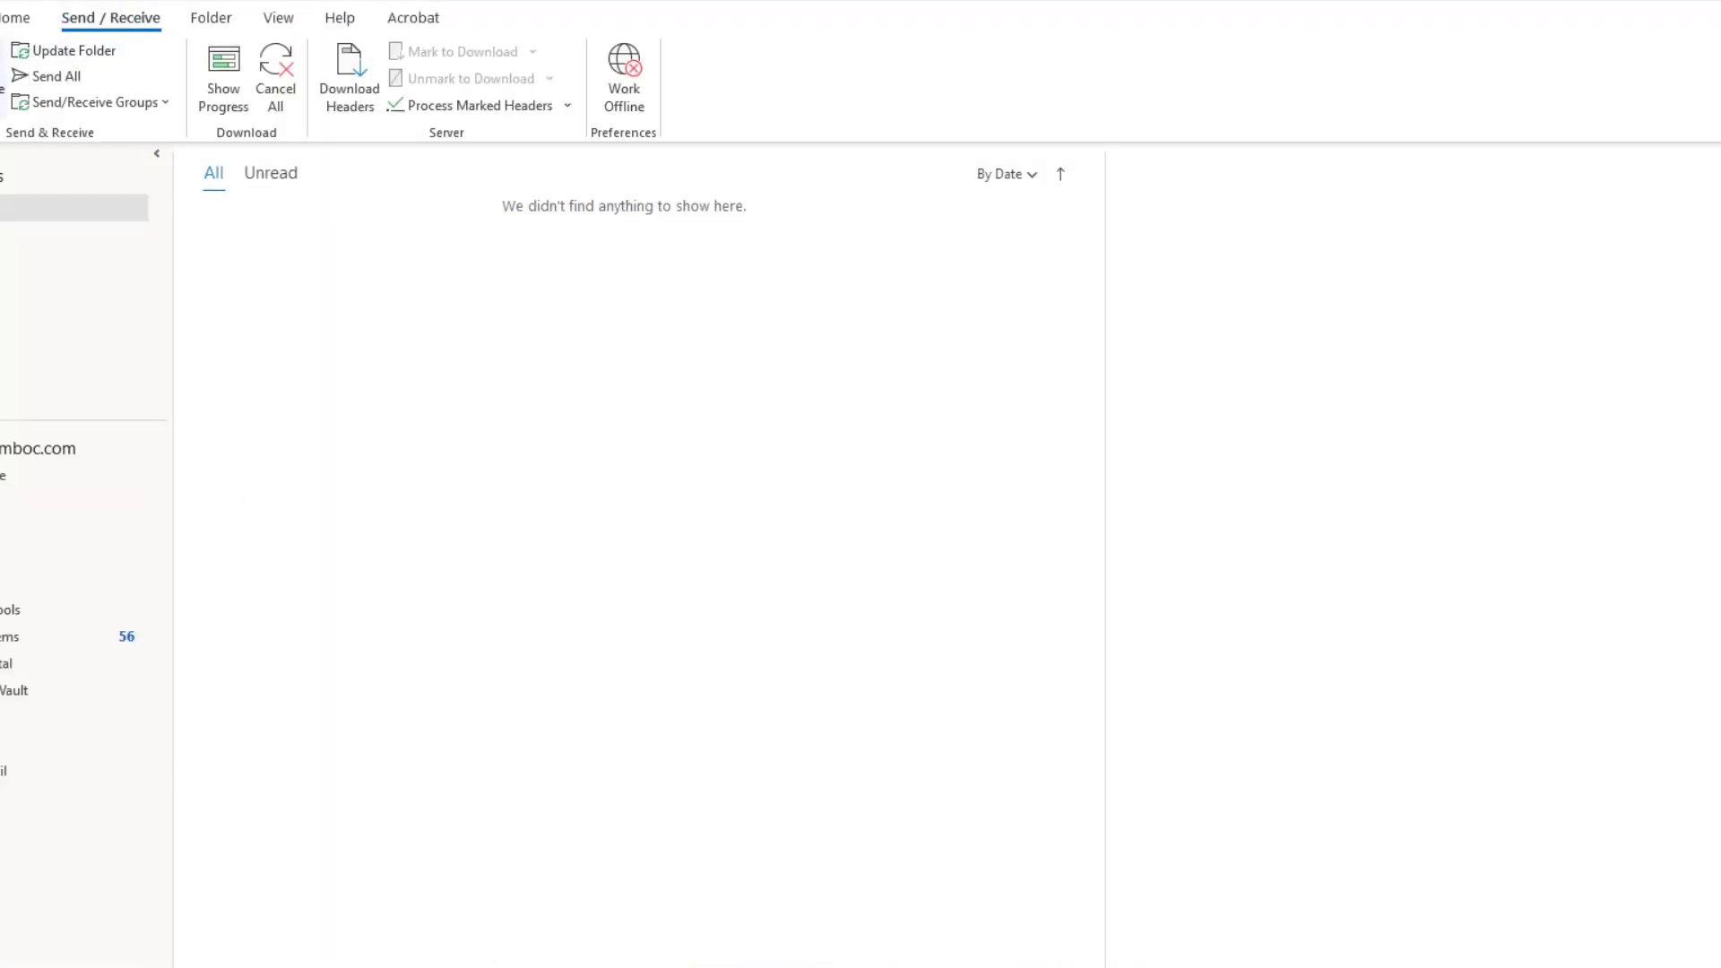
{"action": "key", "text": "F9"}
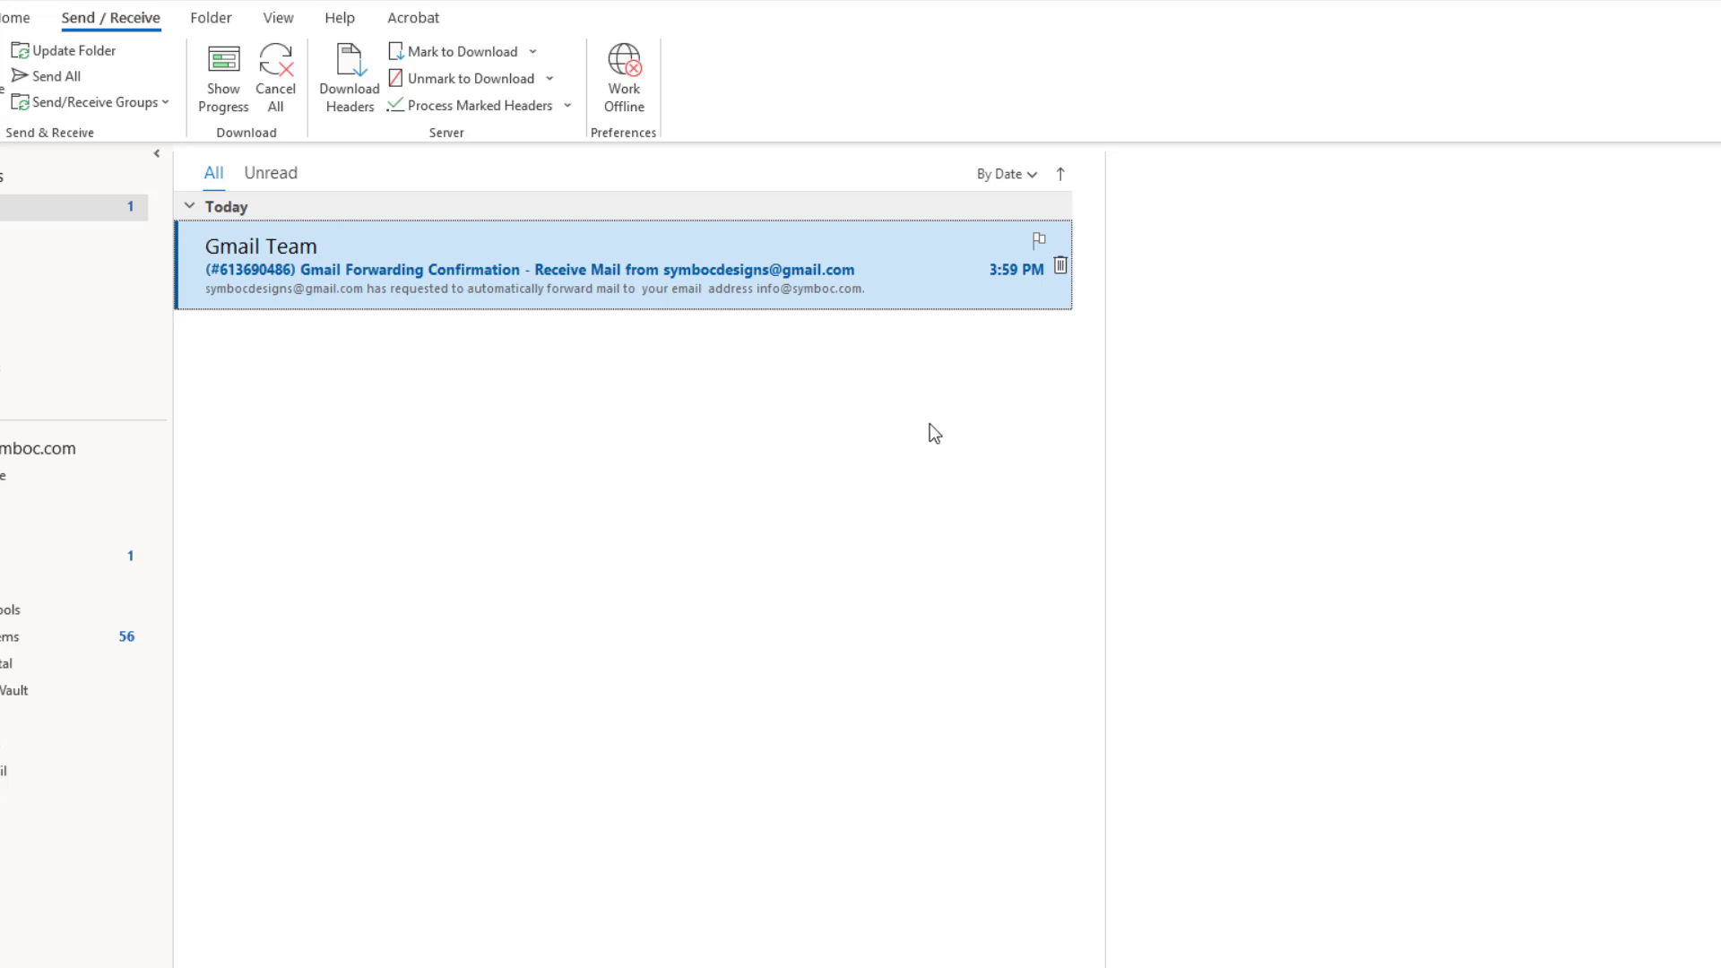
{"action": "double_click", "coordinate": [874, 288]}
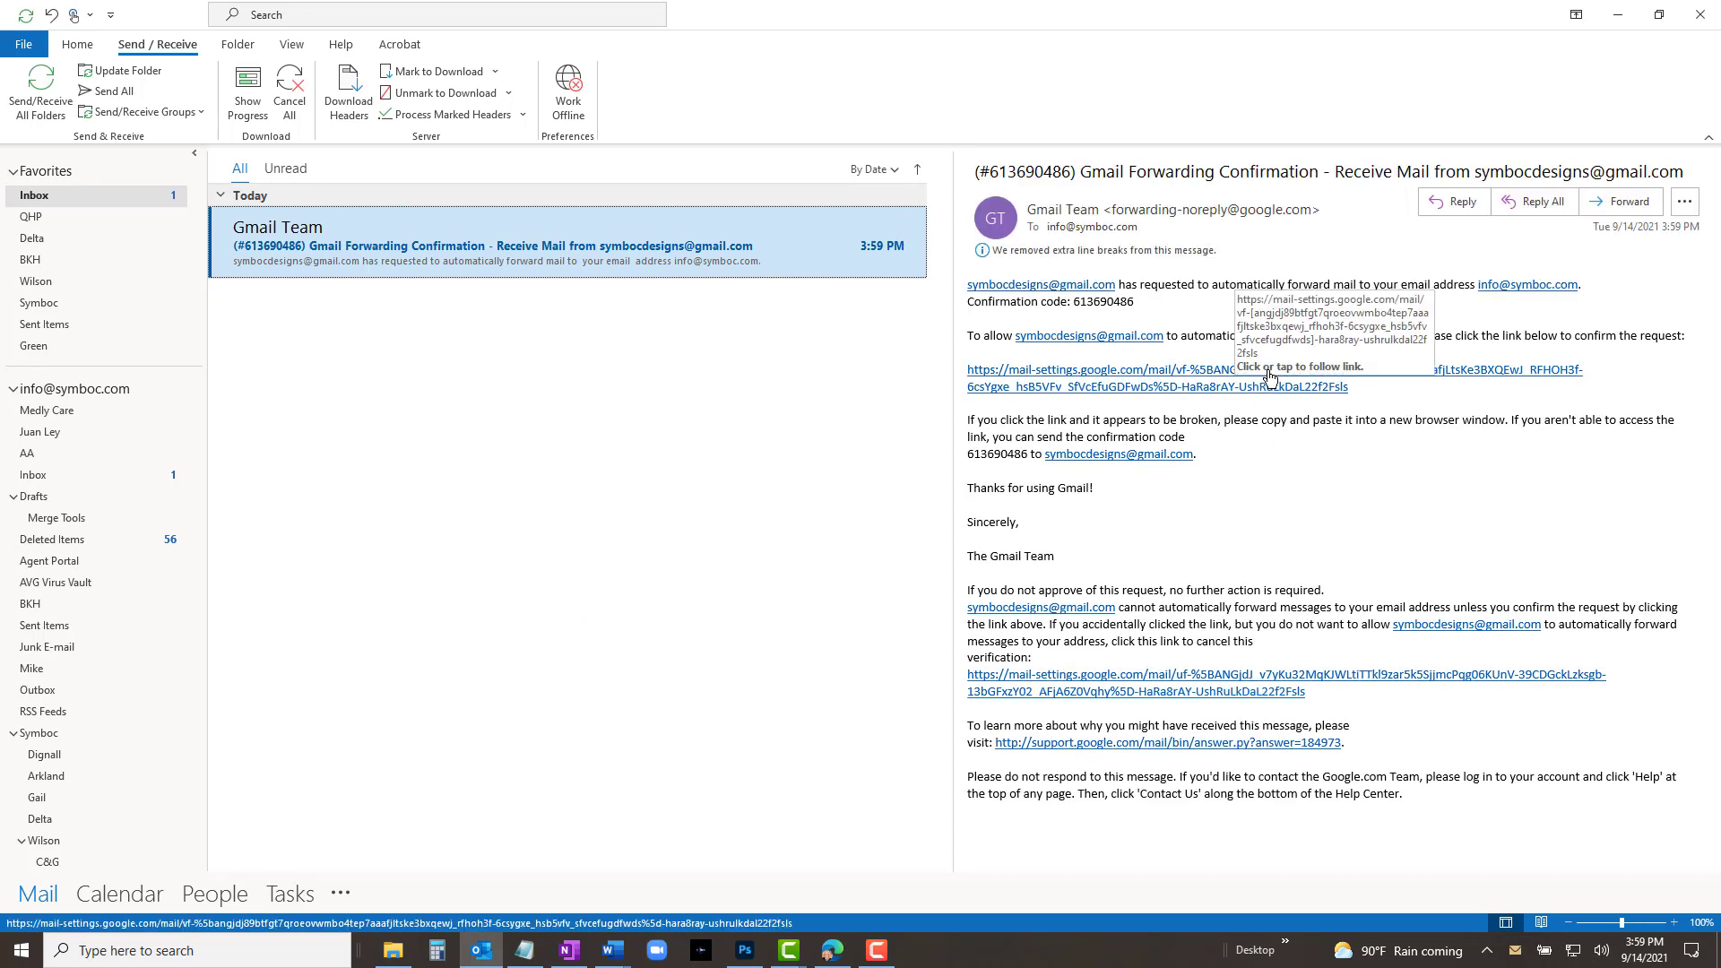
{"action": "left_click", "coordinate": [1245, 388]}
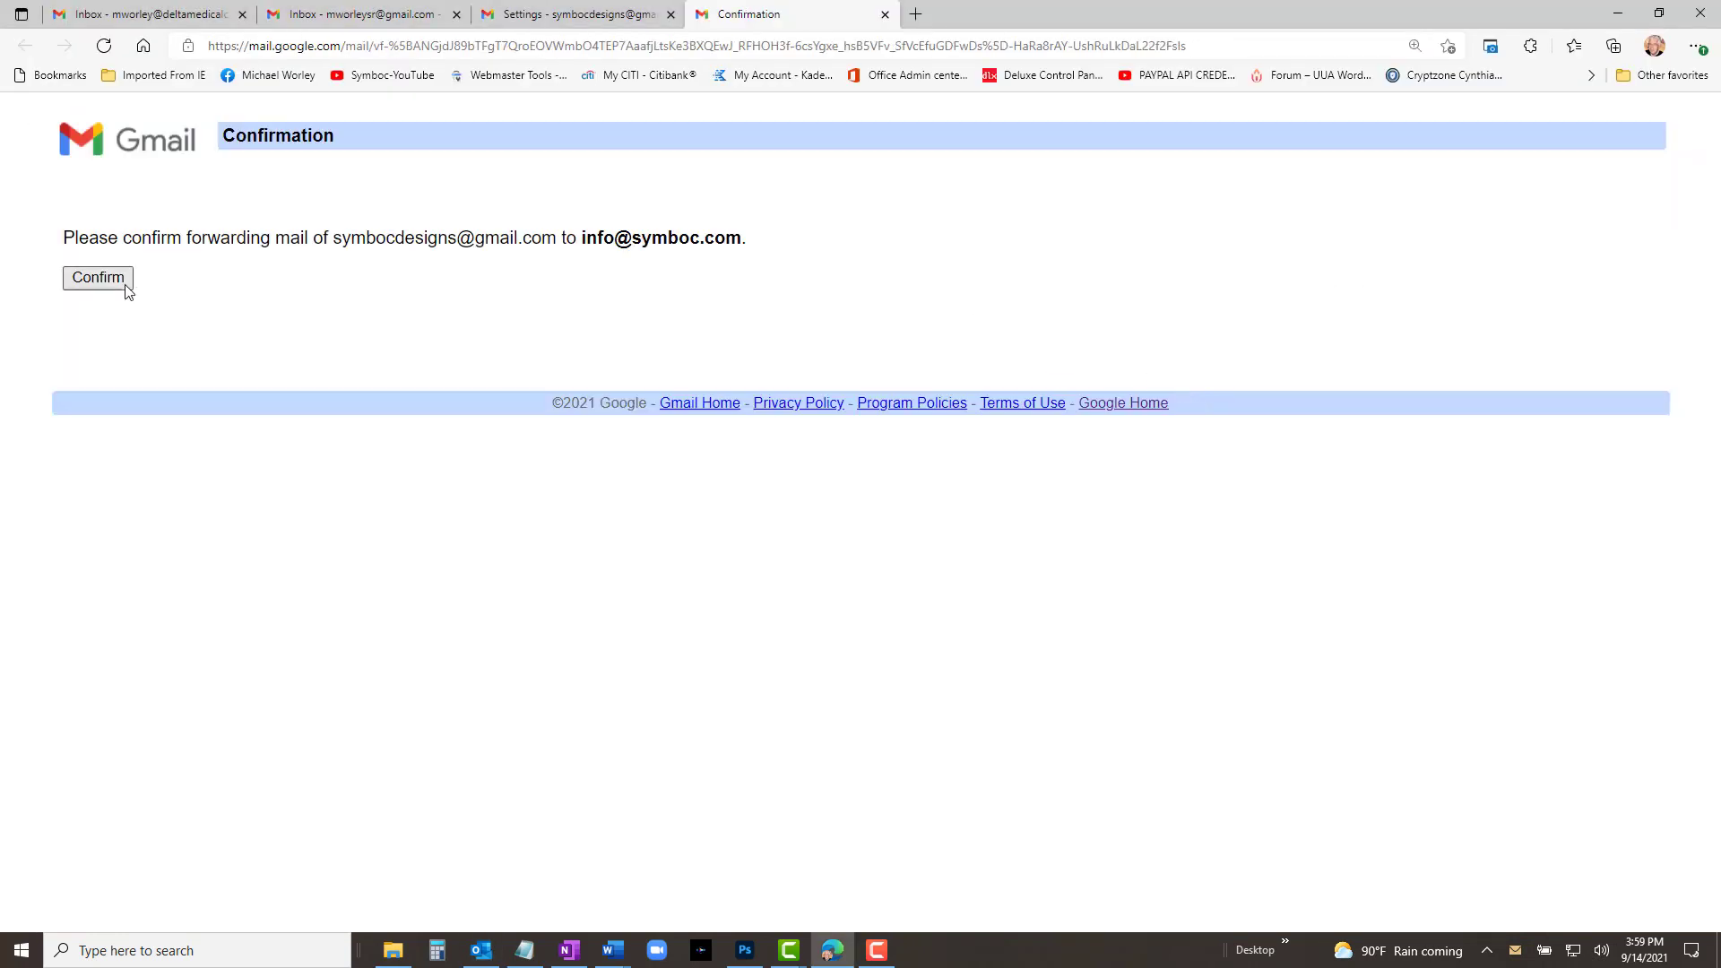
Step: Confirm forwarding to the company info address and close the confirmation tab
{"action": "left_click", "coordinate": [126, 280]}
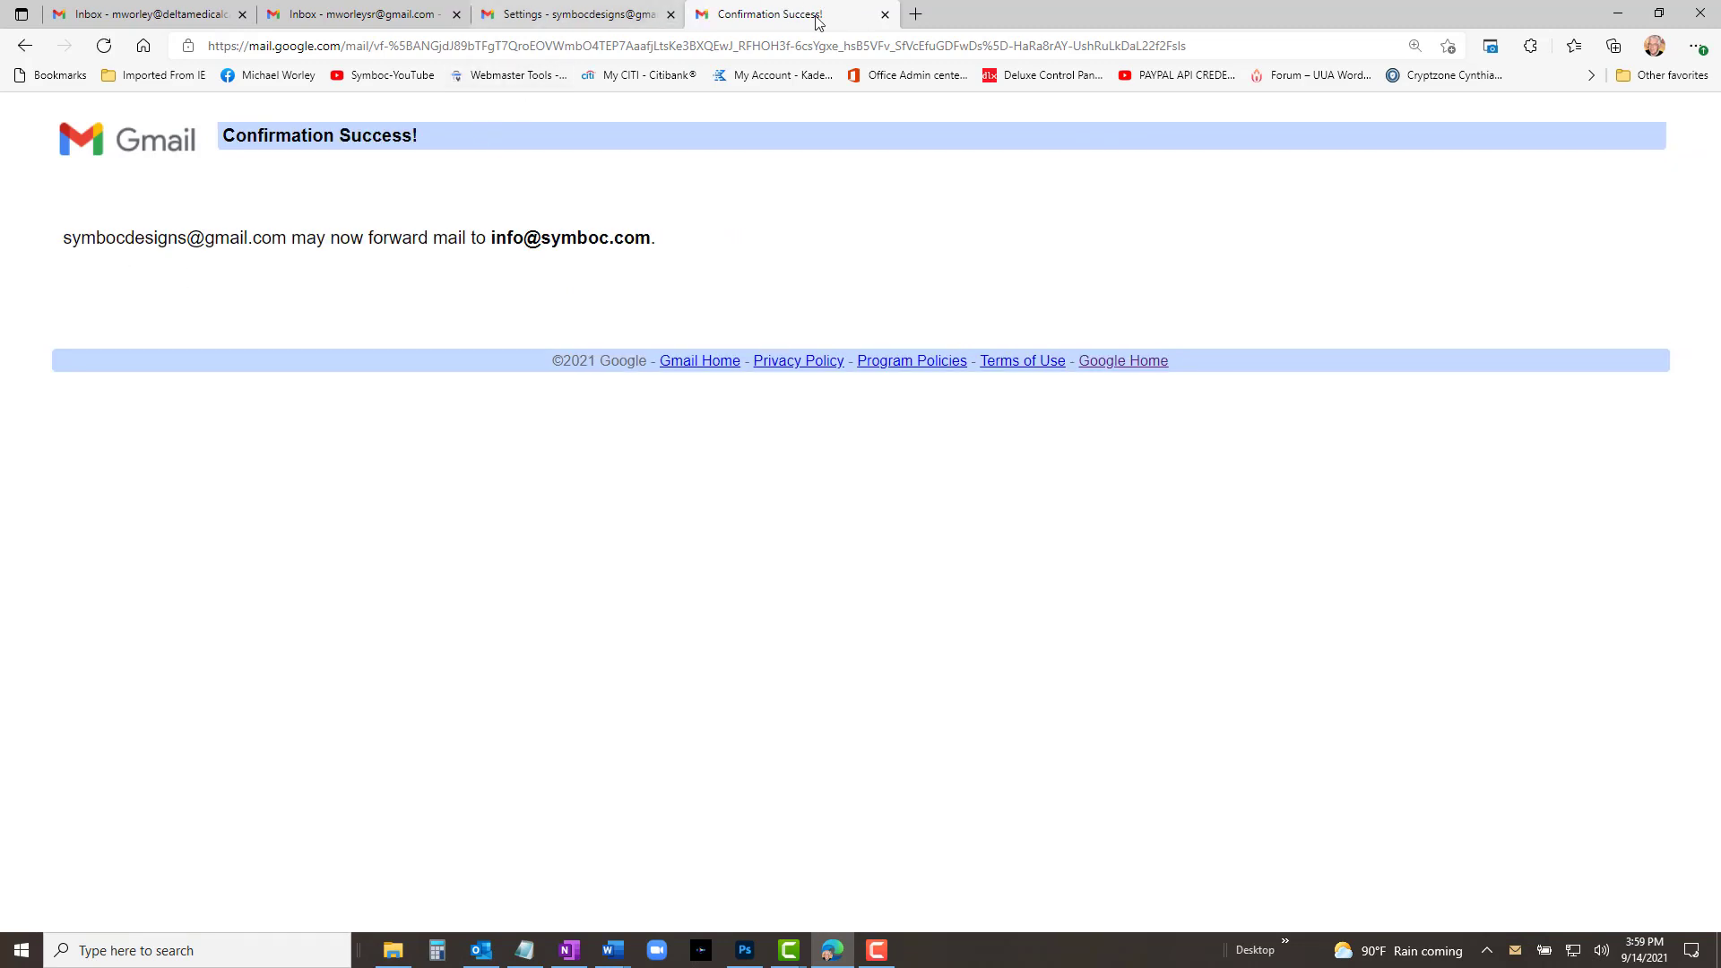
{"action": "left_click", "coordinate": [885, 15]}
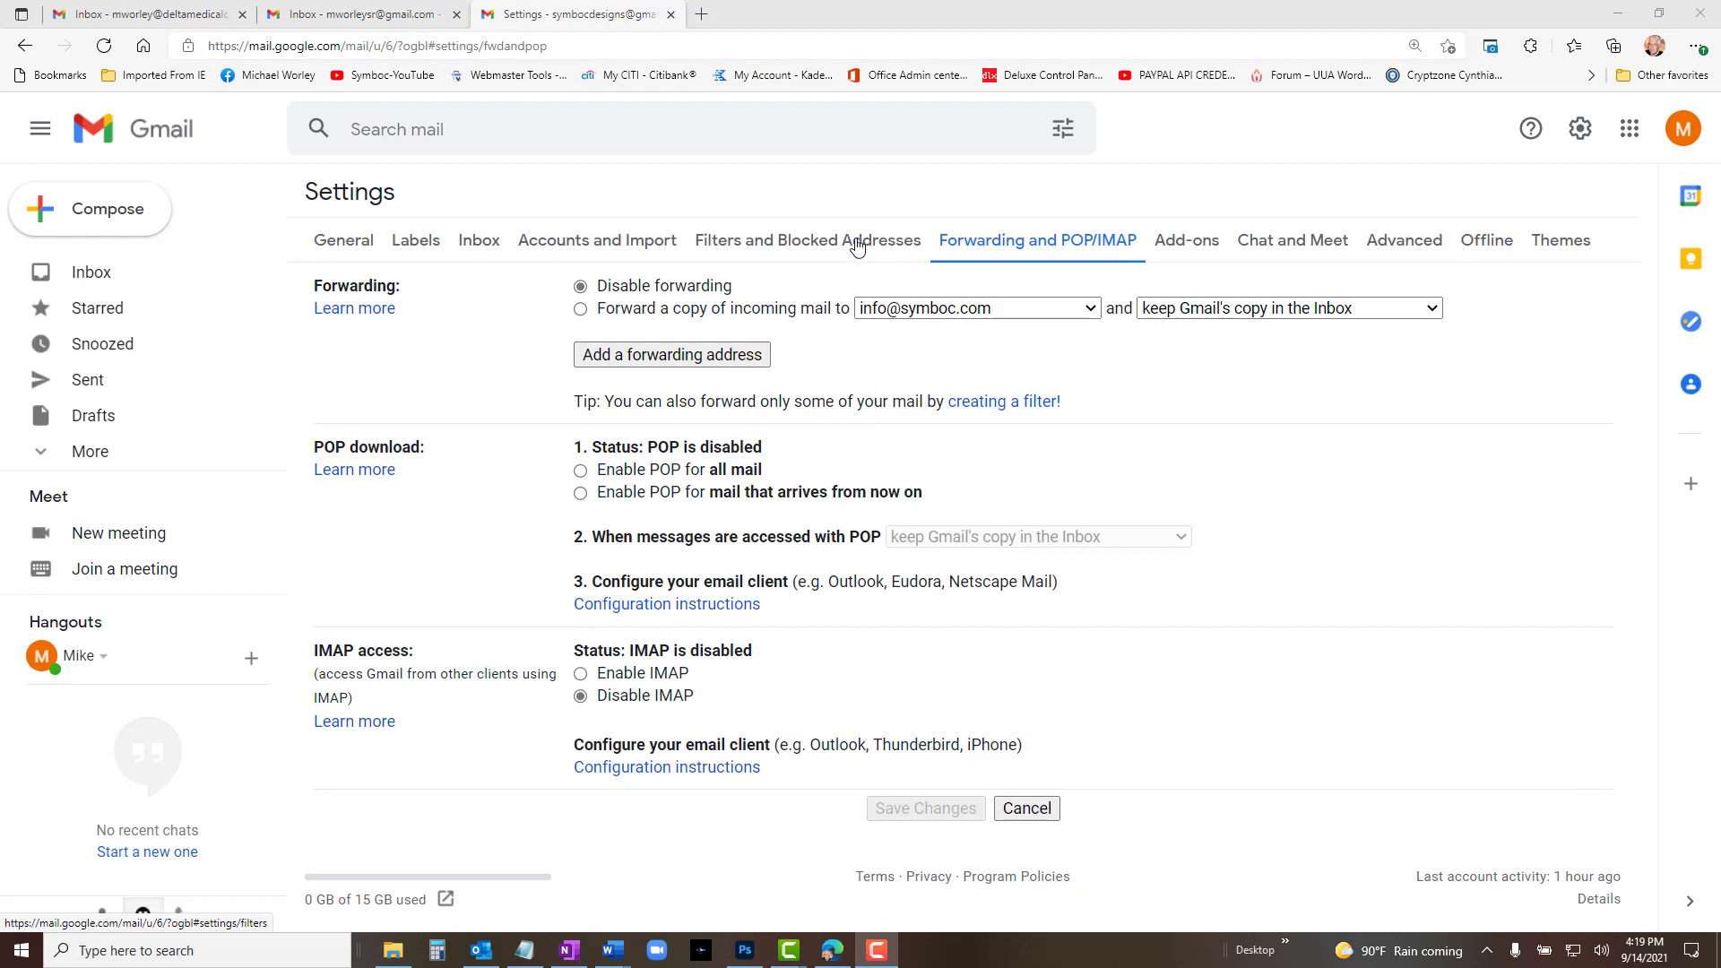
Step: Create a filter for mail sent To the account's own address, forwarding it to the company info address
{"action": "left_click", "coordinate": [858, 244]}
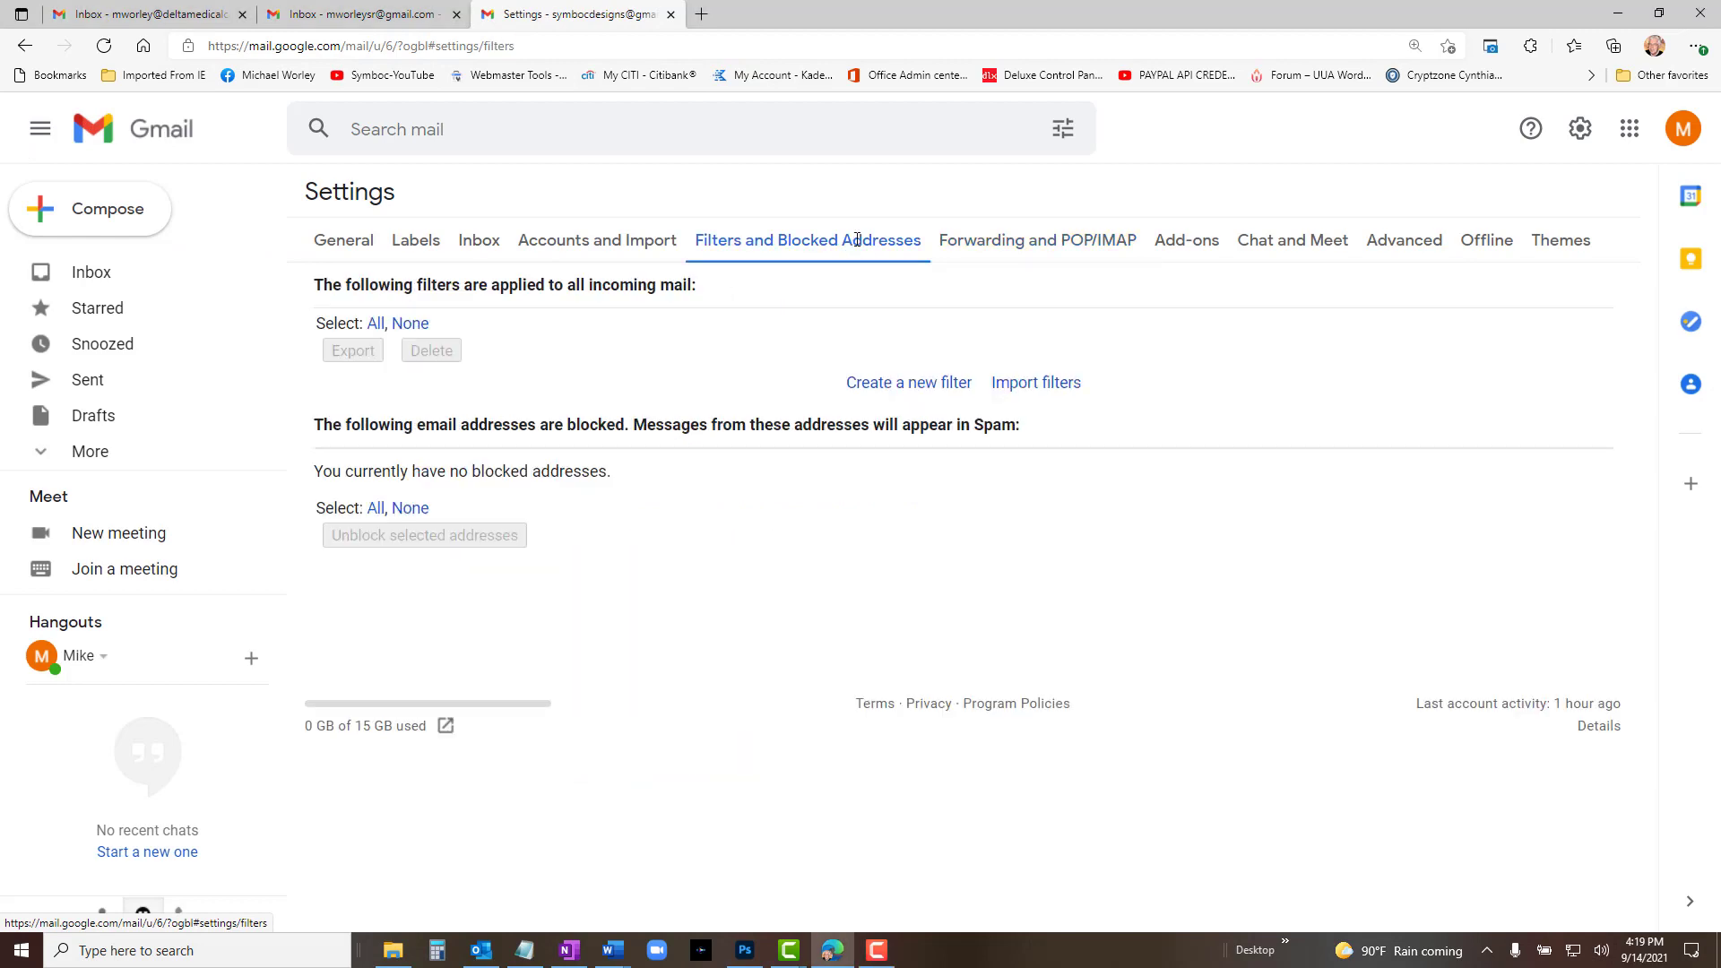
{"action": "left_click", "coordinate": [907, 385]}
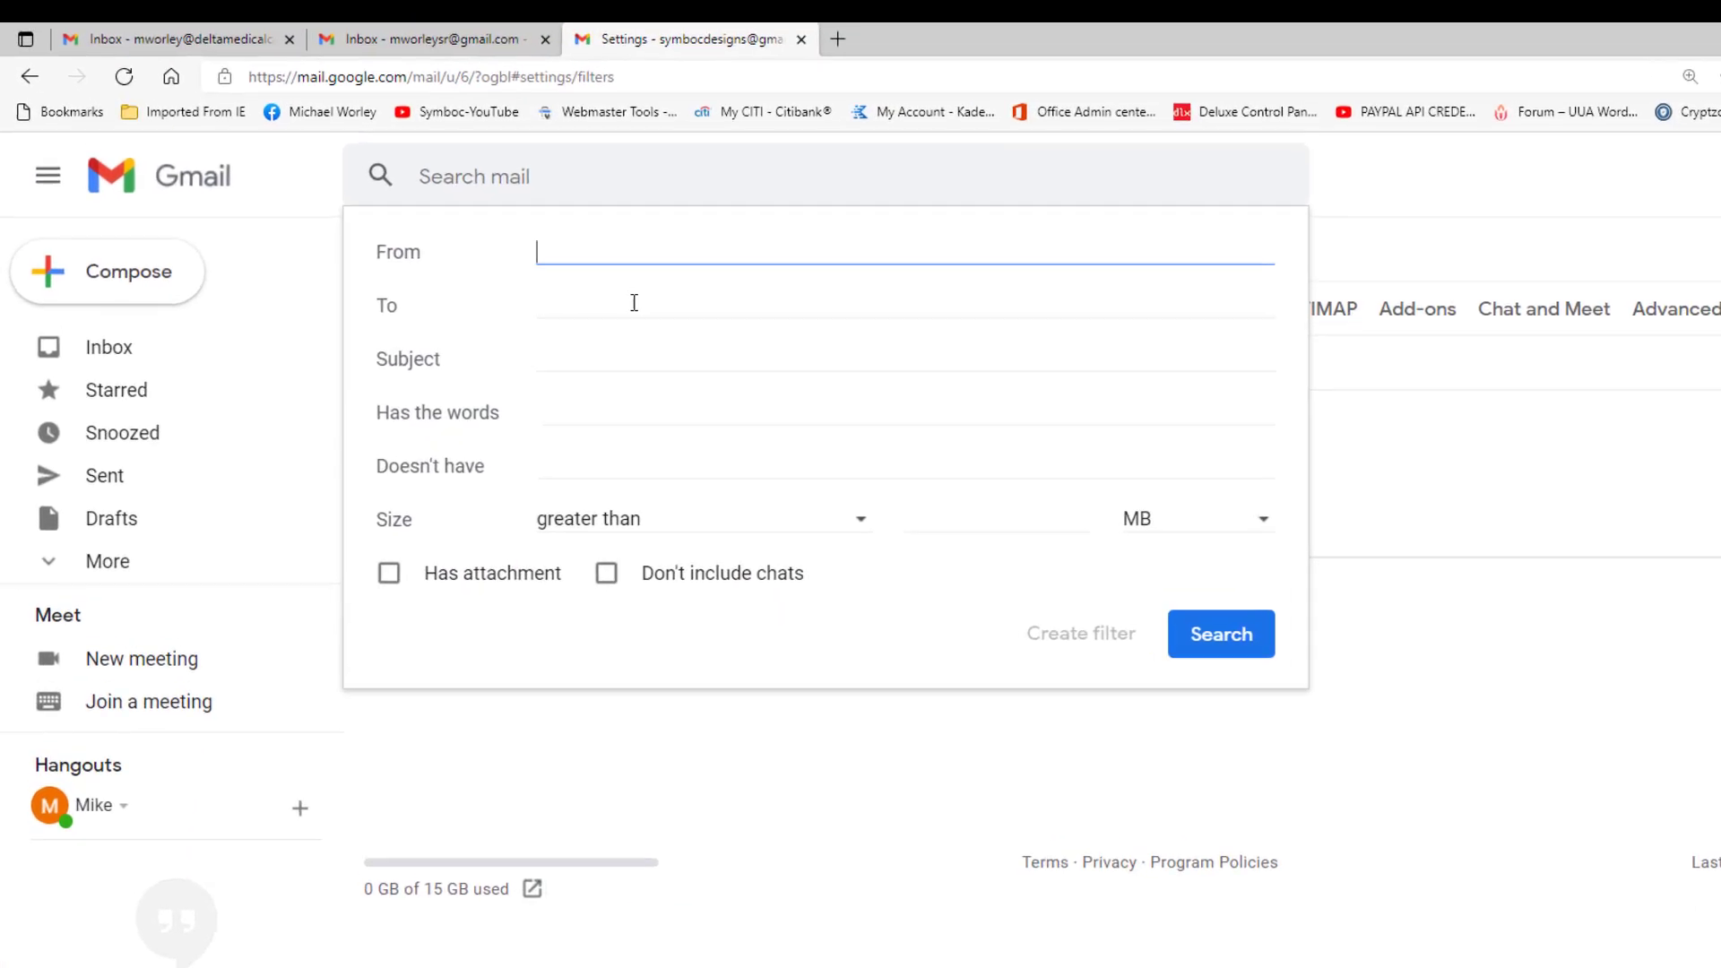
{"action": "left_click", "coordinate": [540, 242]}
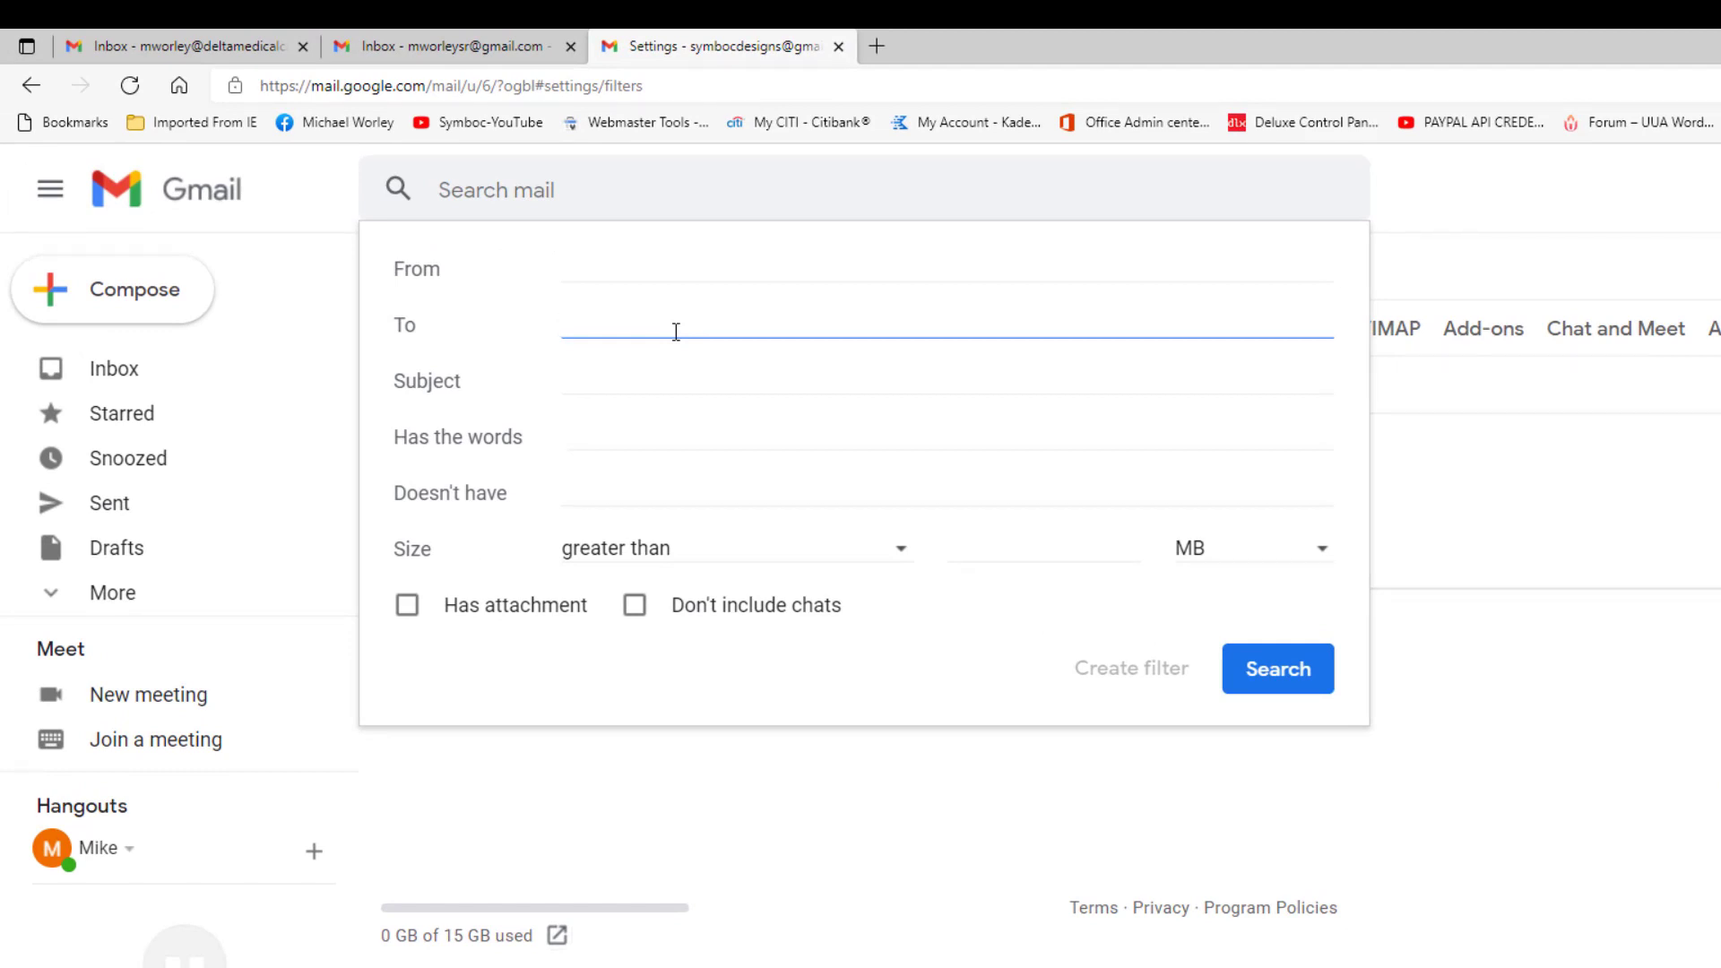
{"action": "key", "text": "ctrl+v"}
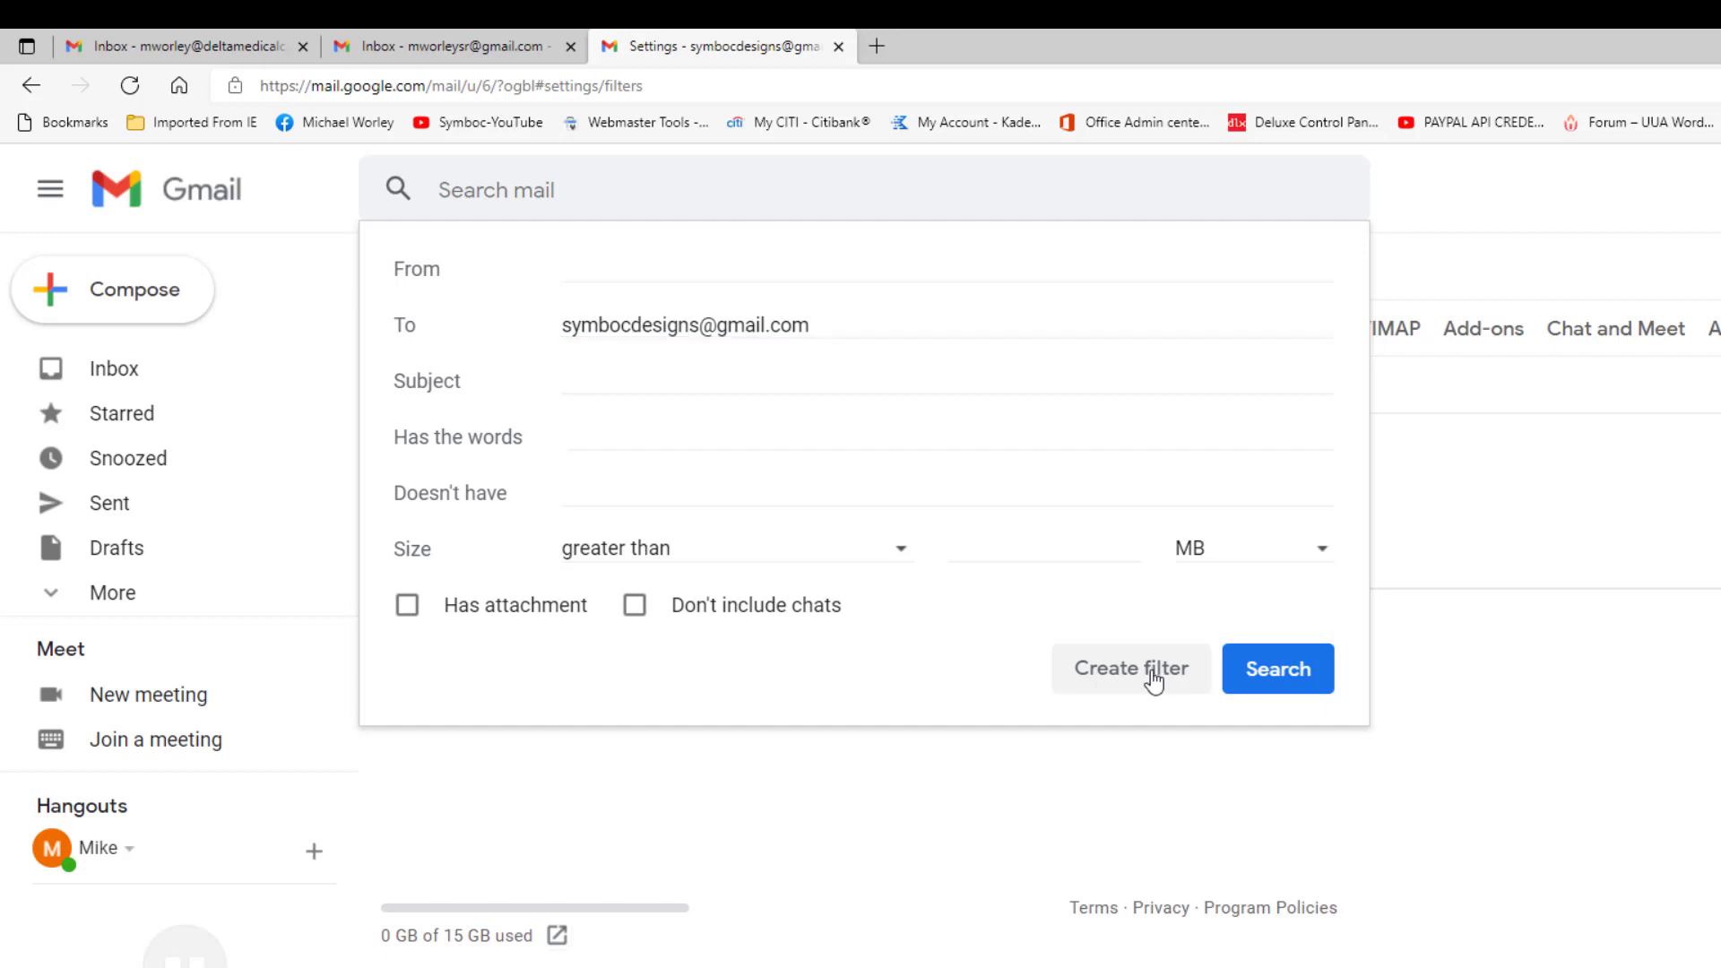
{"action": "left_click", "coordinate": [1155, 680]}
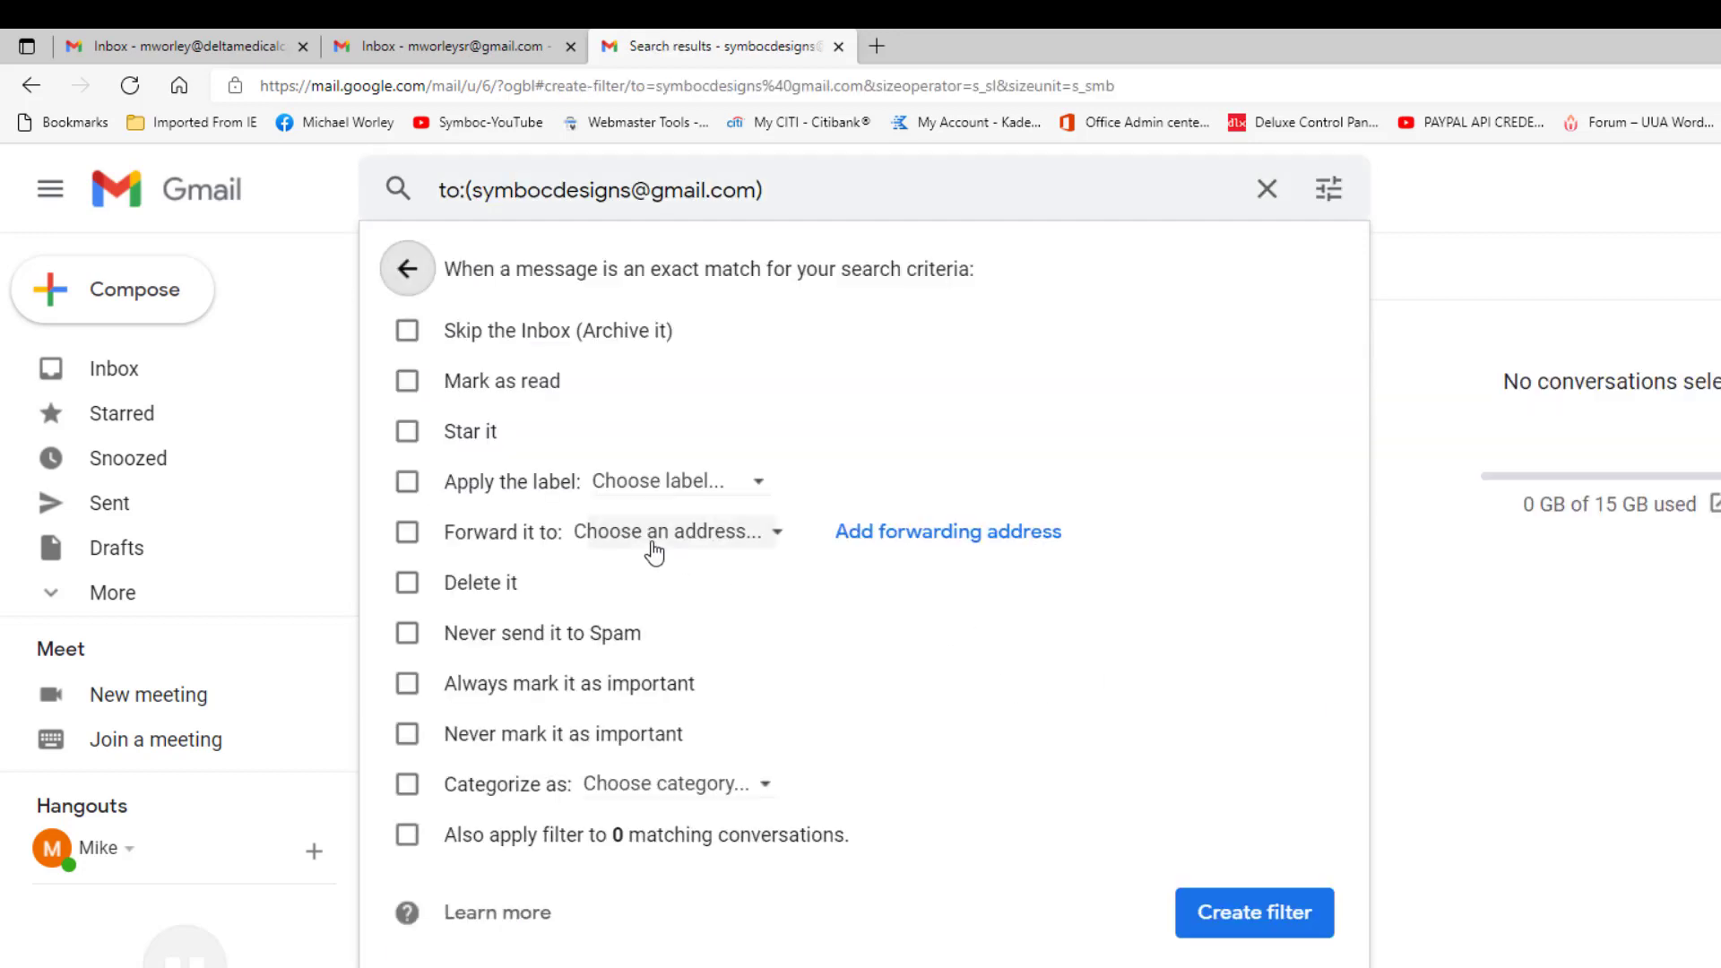
{"action": "left_click", "coordinate": [408, 531]}
{"action": "left_click", "coordinate": [714, 536]}
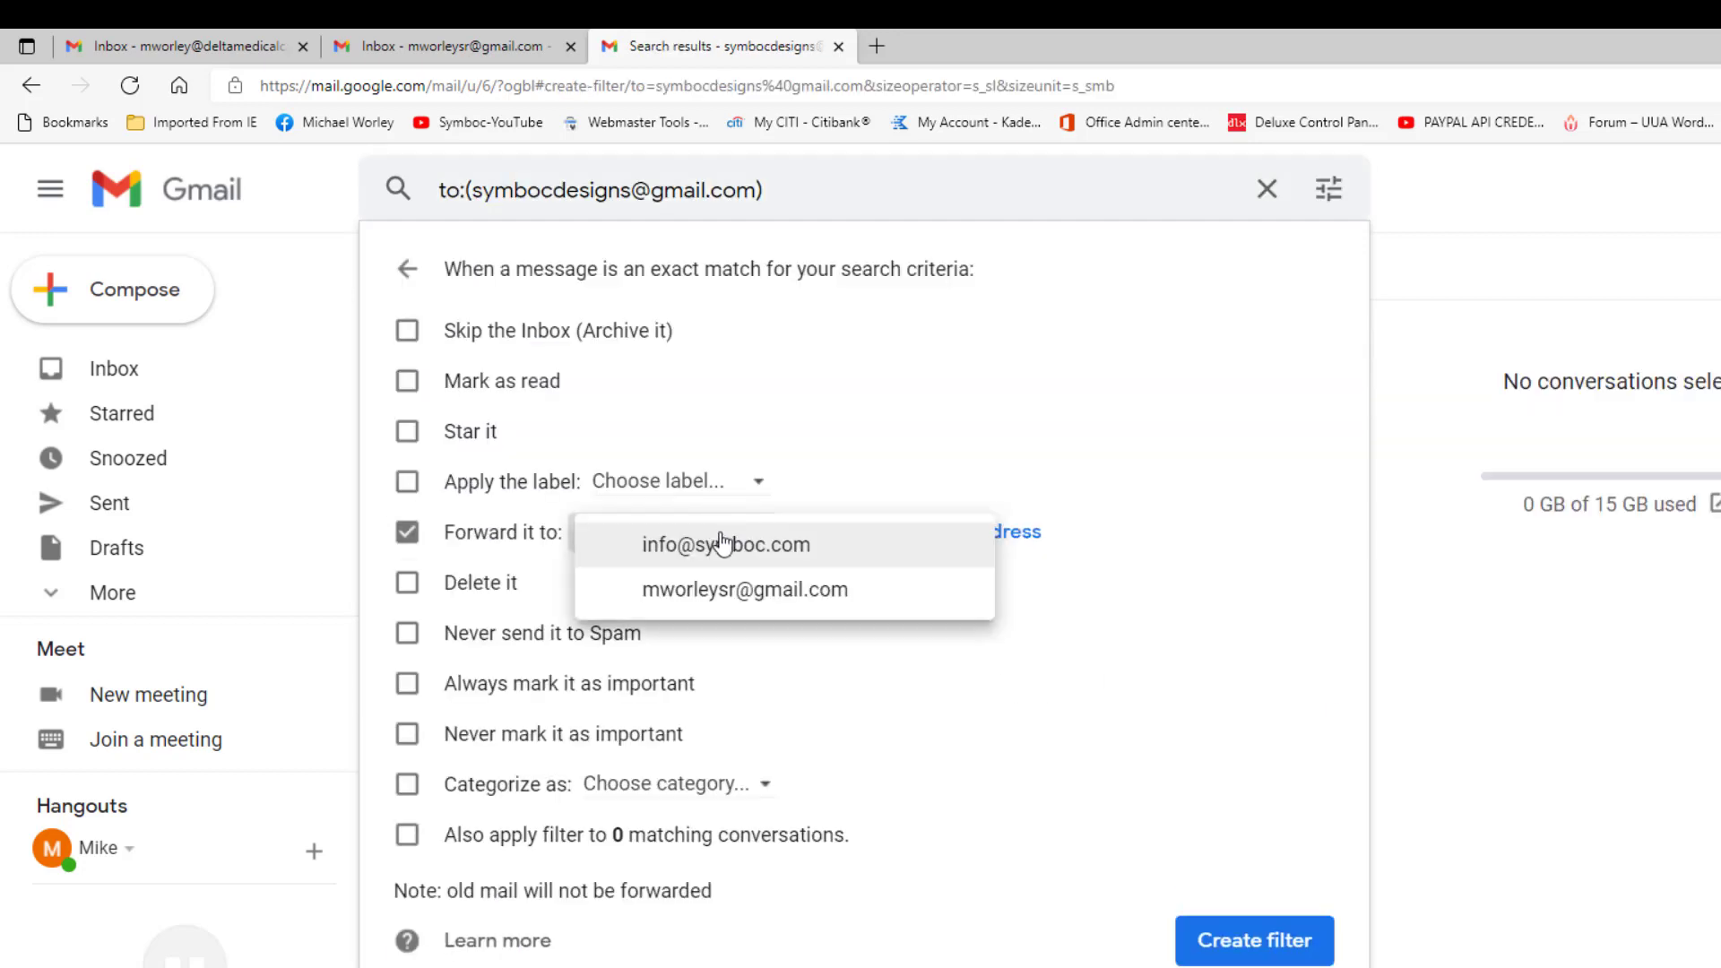
{"action": "left_click", "coordinate": [728, 551]}
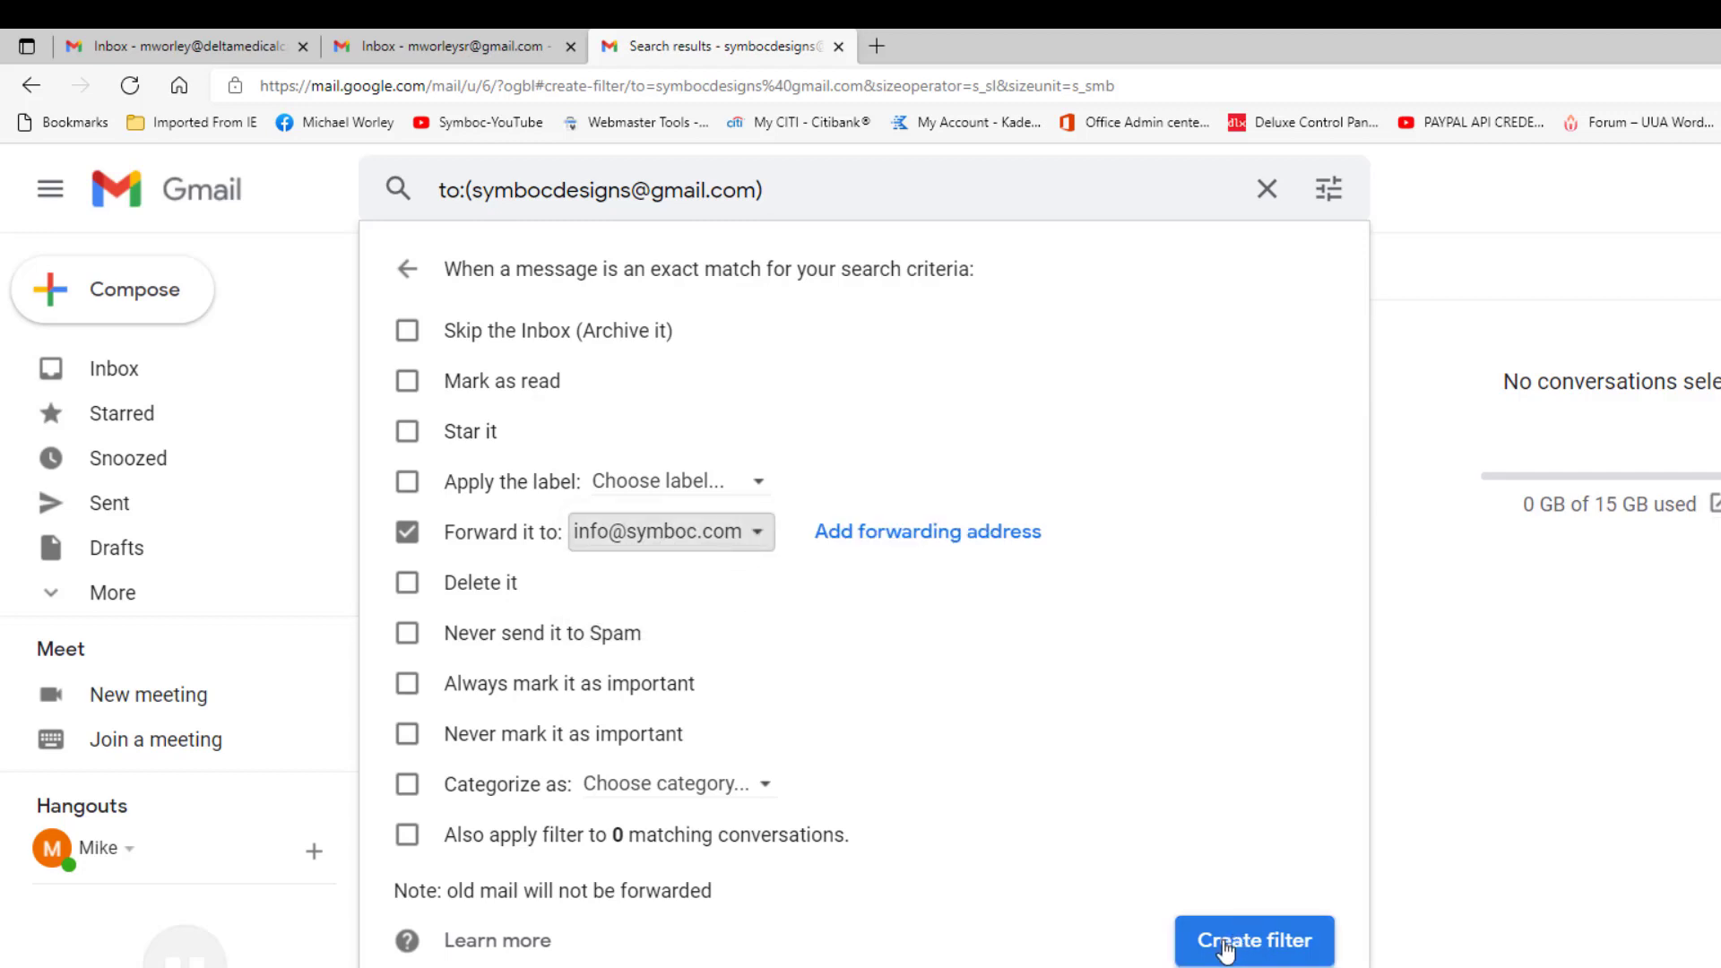
{"action": "left_click", "coordinate": [1221, 946]}
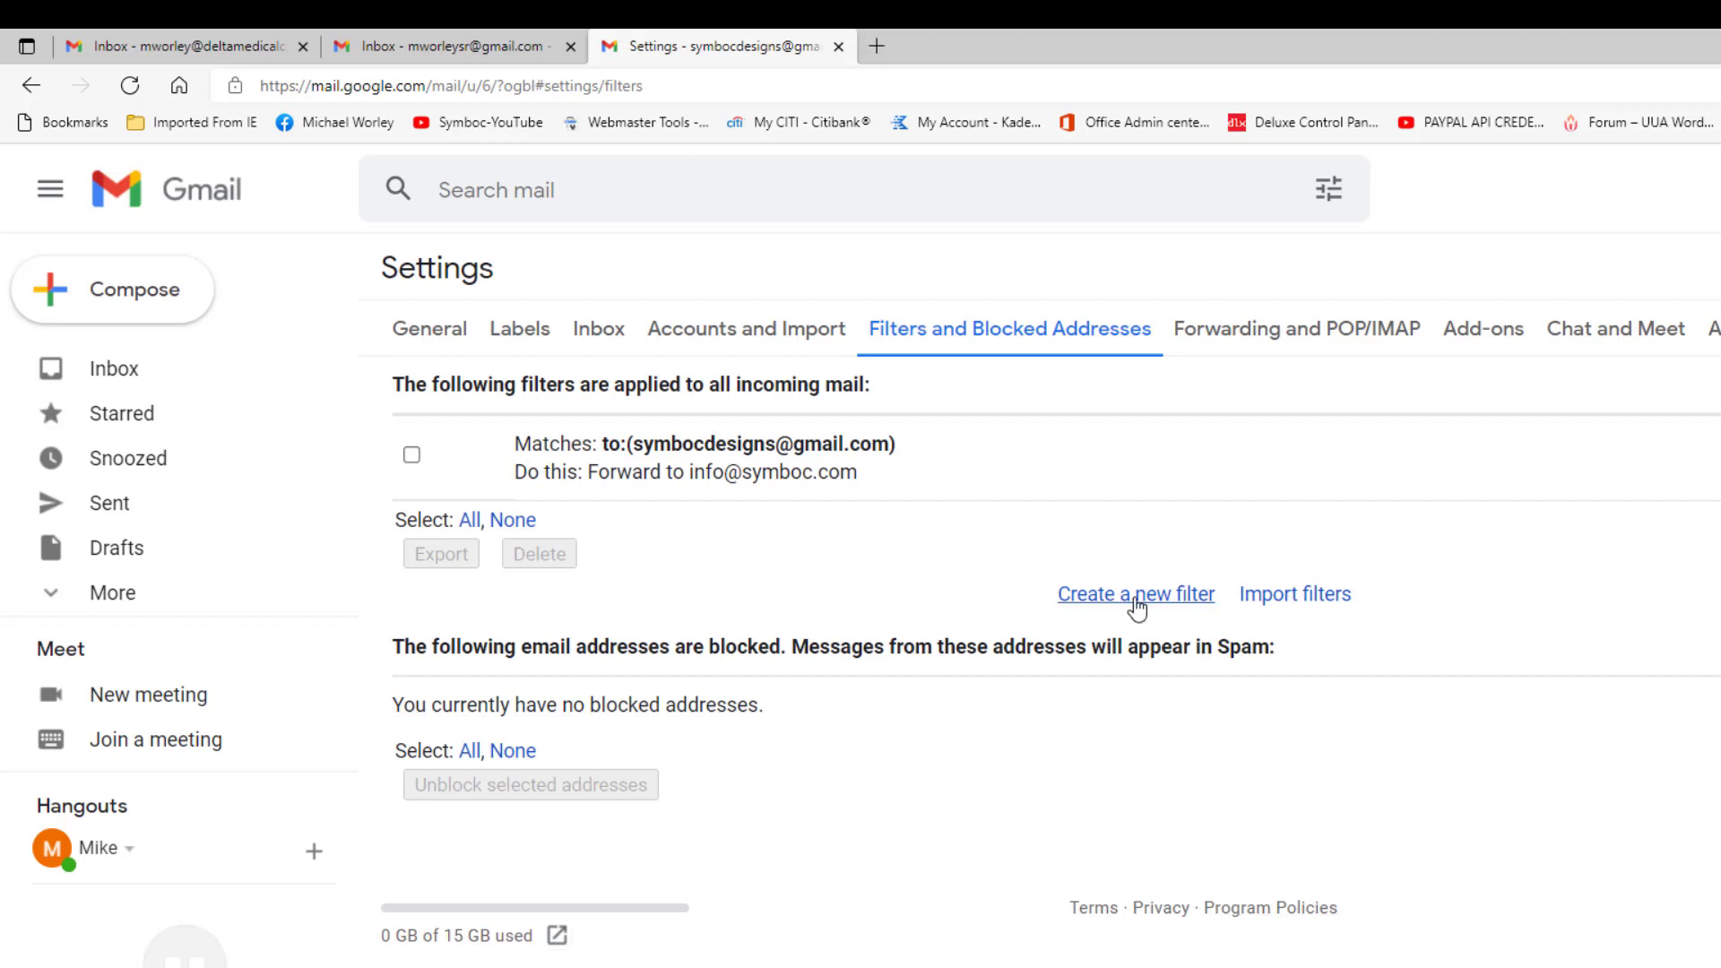
Step: Create a second To-address filter that forwards matching mail to the personal Gmail address
{"action": "left_click", "coordinate": [1136, 599]}
{"action": "left_click", "coordinate": [688, 325]}
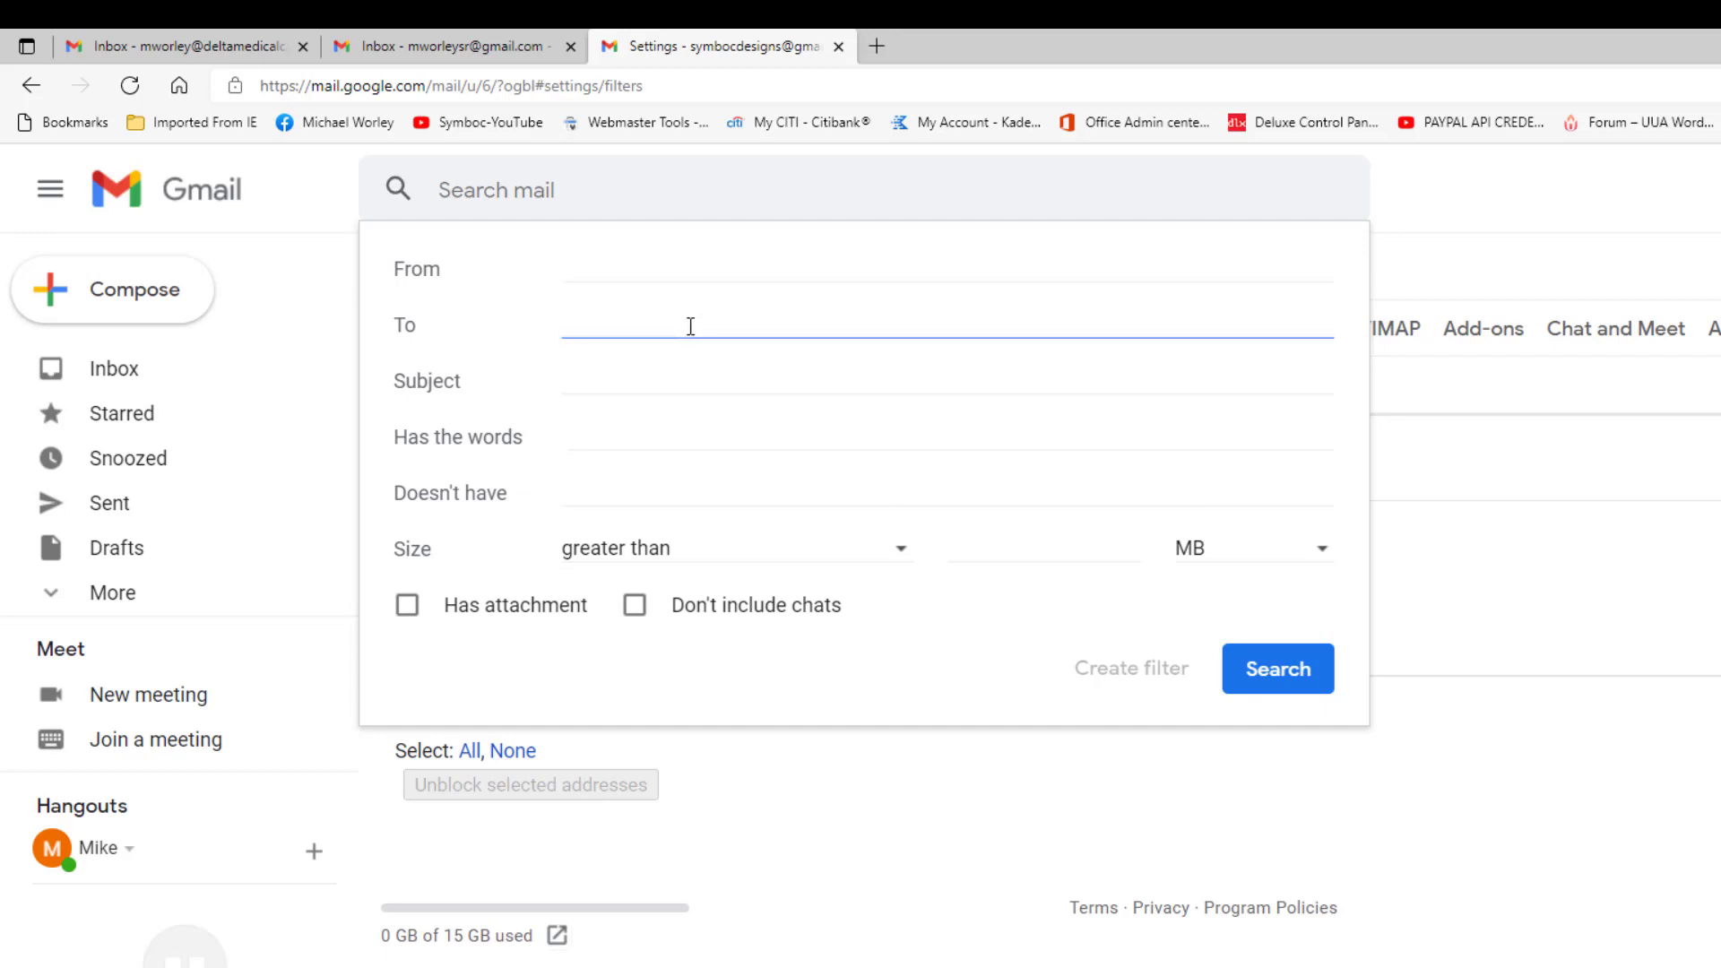
{"action": "key", "text": "ctrl+v"}
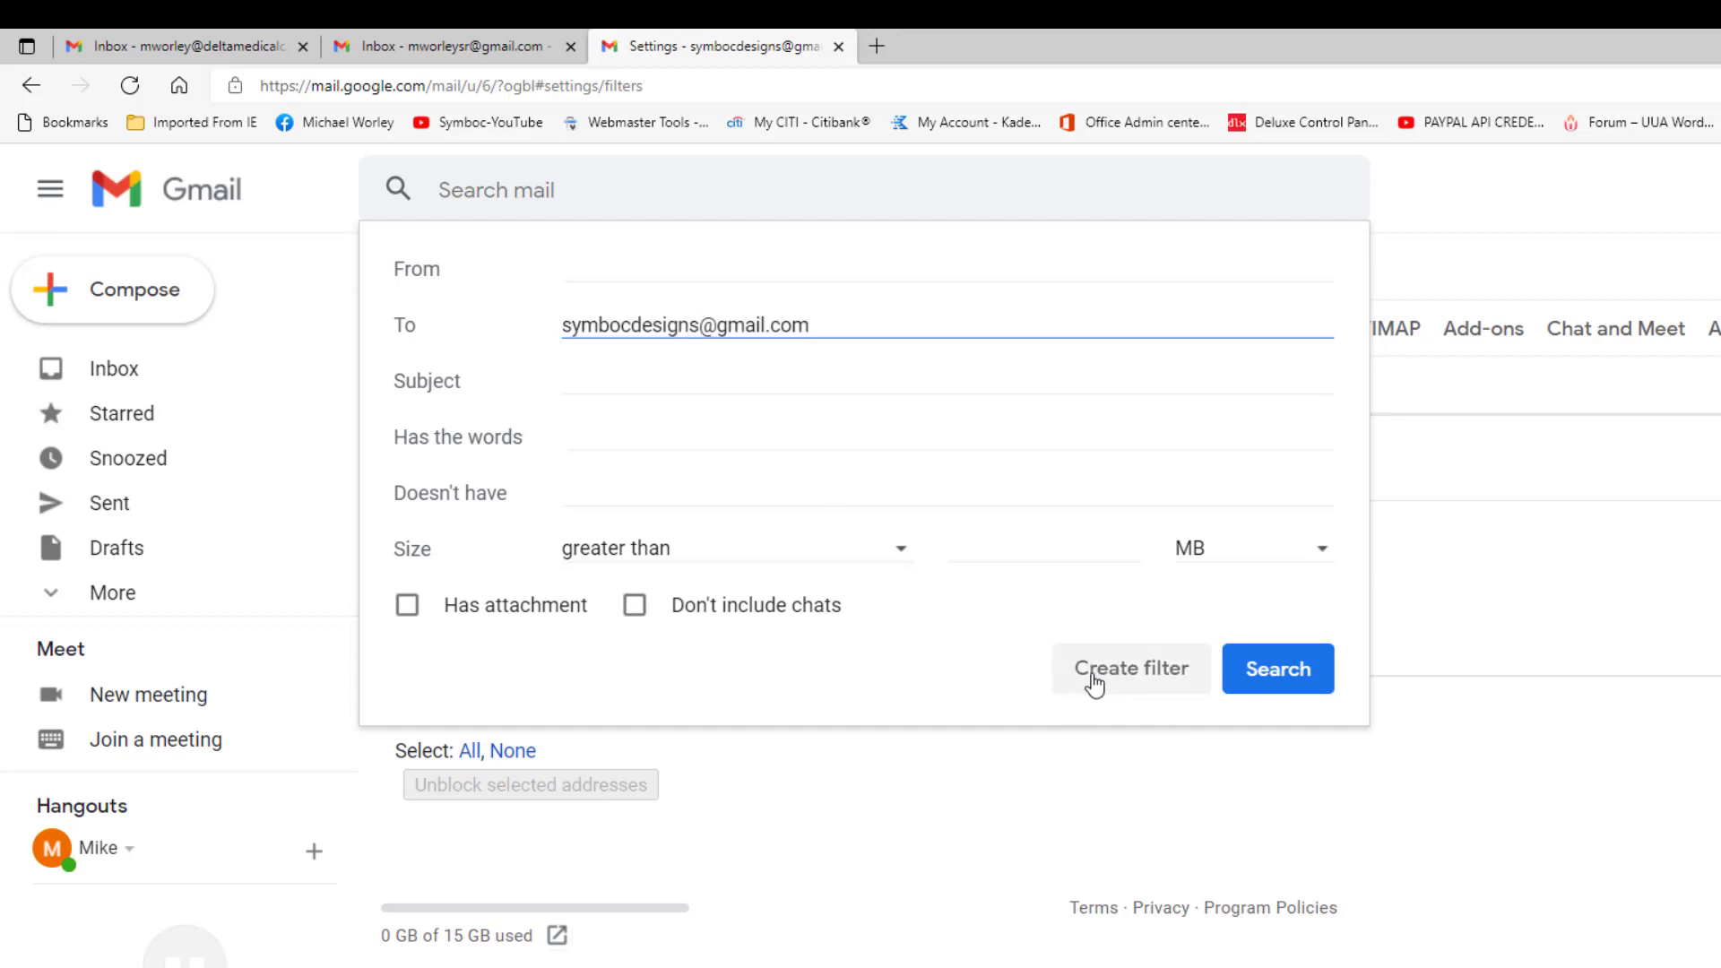
{"action": "left_click", "coordinate": [1102, 674]}
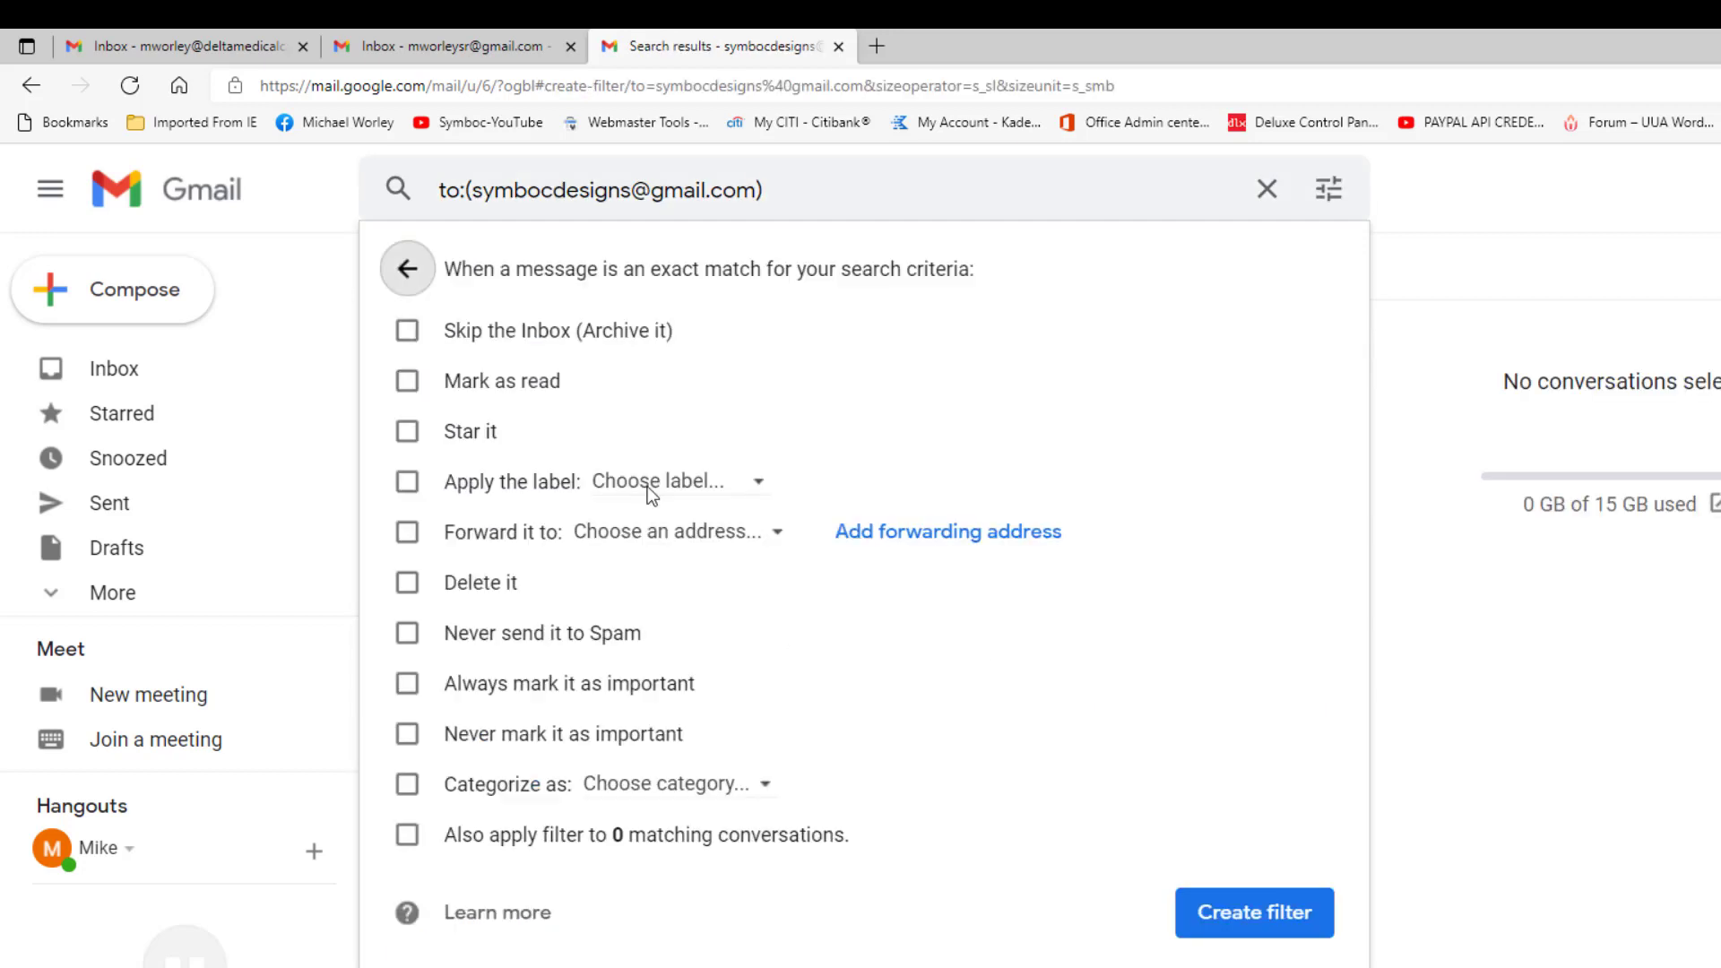
{"action": "left_click", "coordinate": [408, 533]}
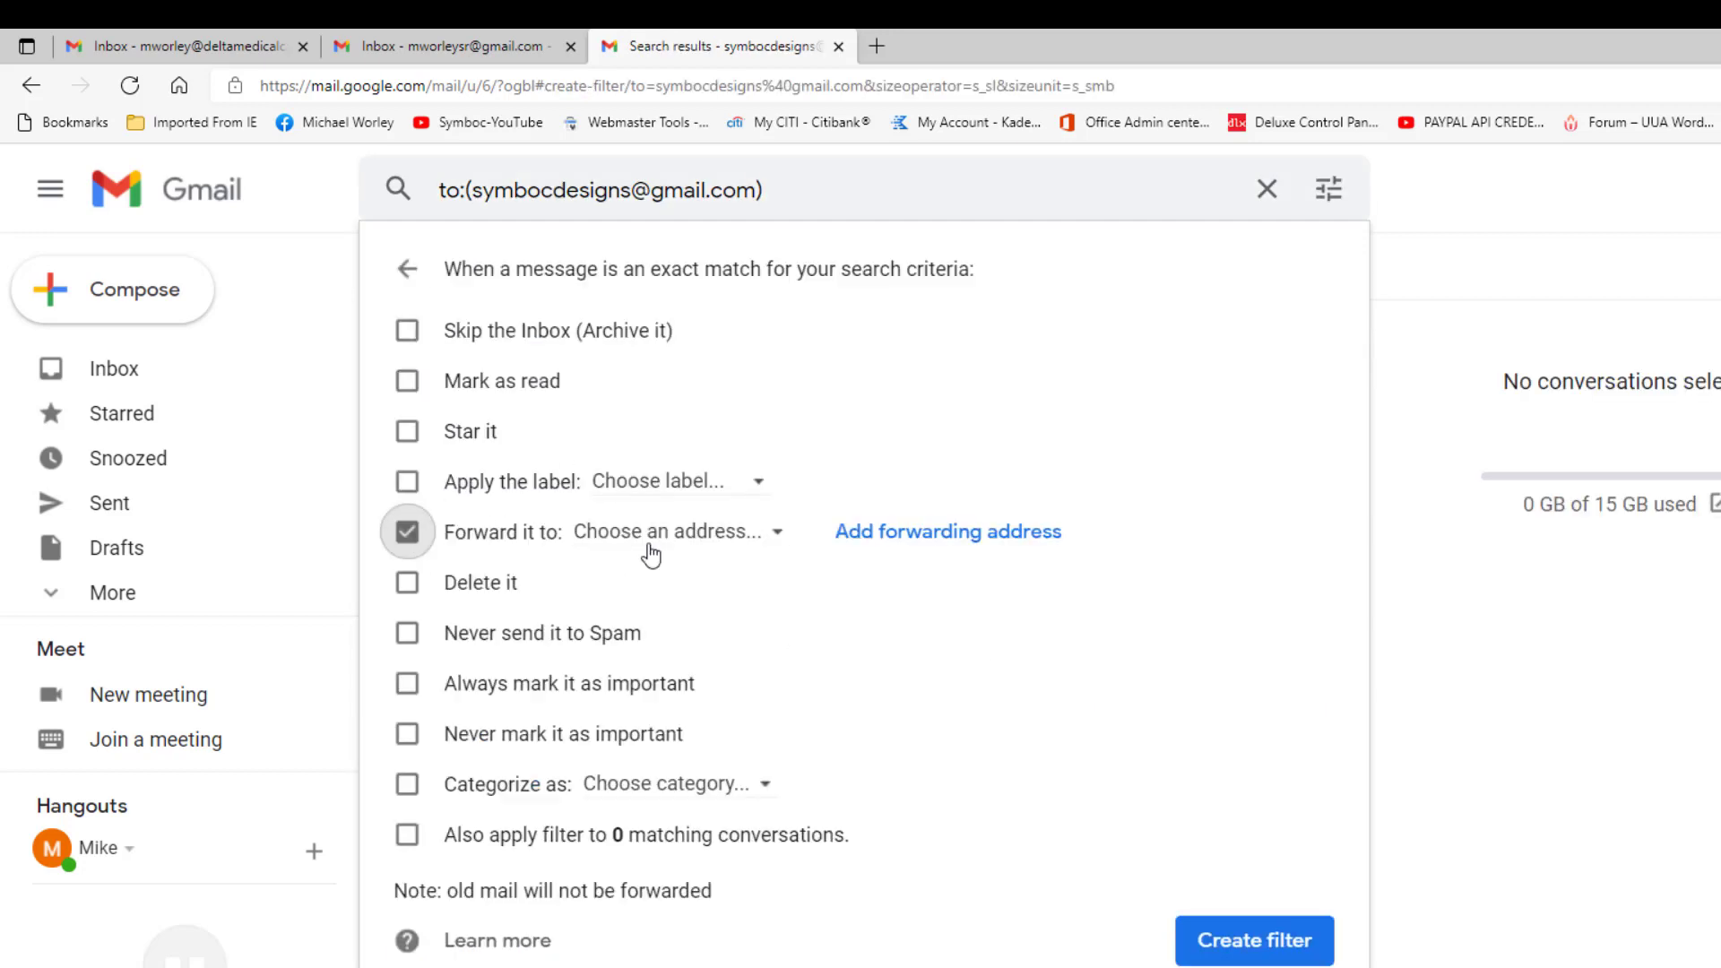
{"action": "left_click", "coordinate": [647, 538]}
{"action": "left_click", "coordinate": [677, 589]}
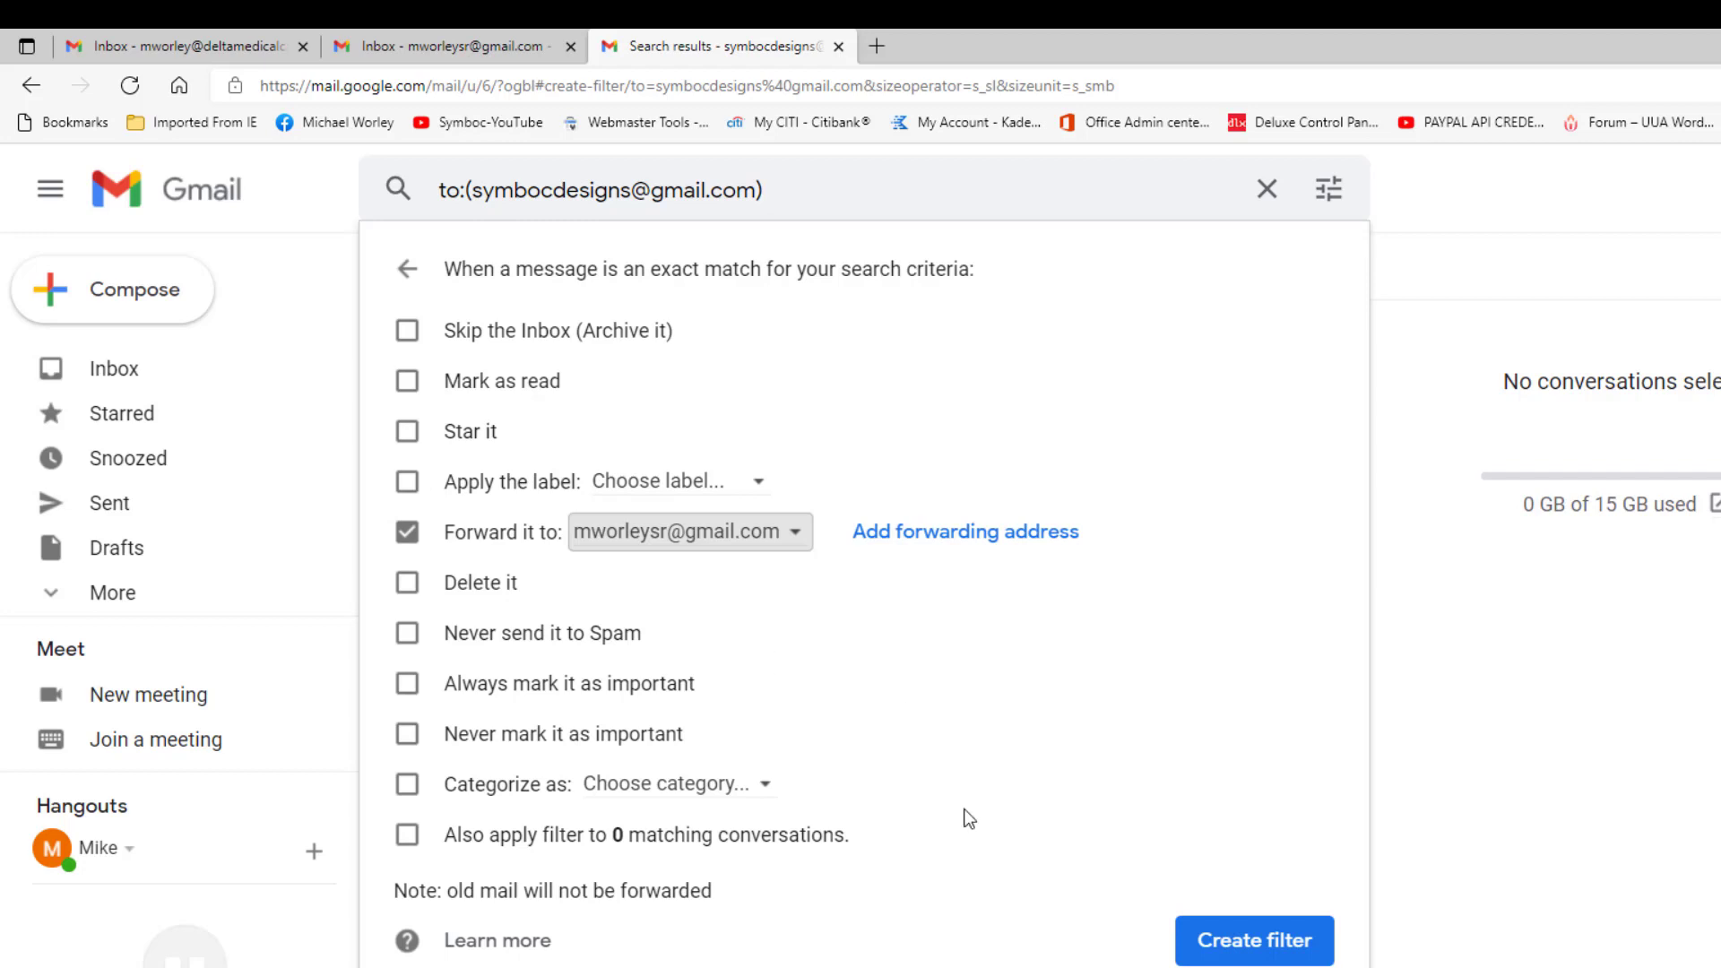
{"action": "left_click", "coordinate": [1223, 948]}
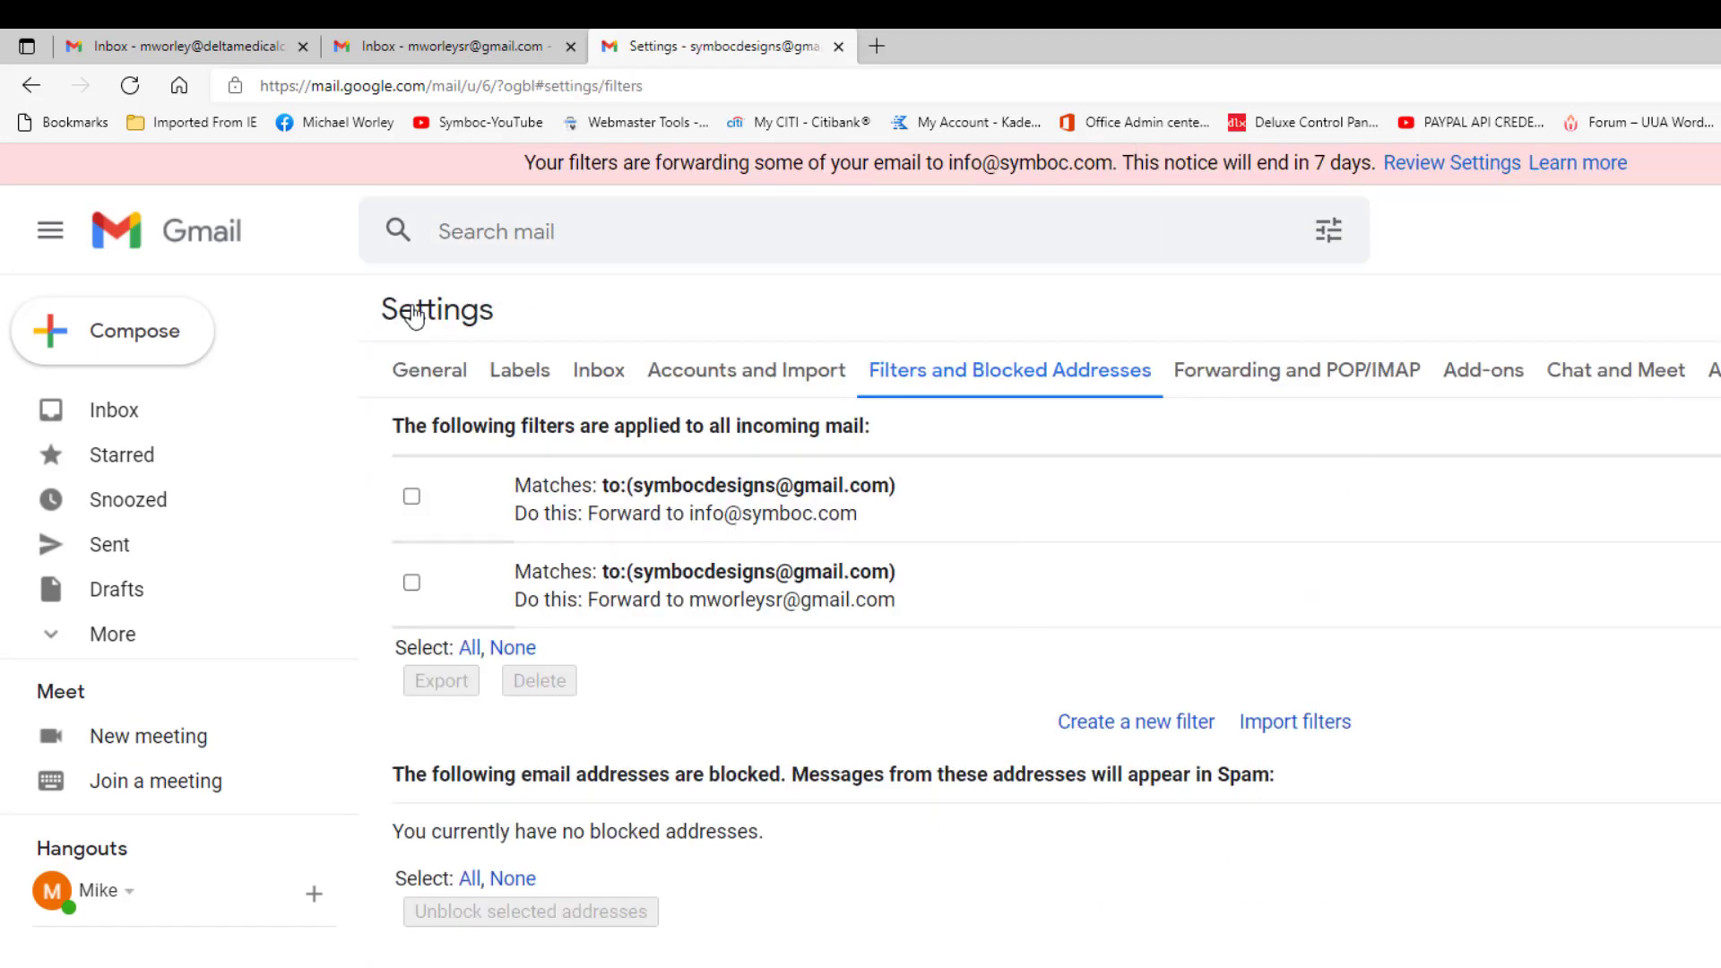
Step: From the other inbox, send an email with subject 'Testing' to the forwarding Gmail account
{"action": "left_click", "coordinate": [215, 47]}
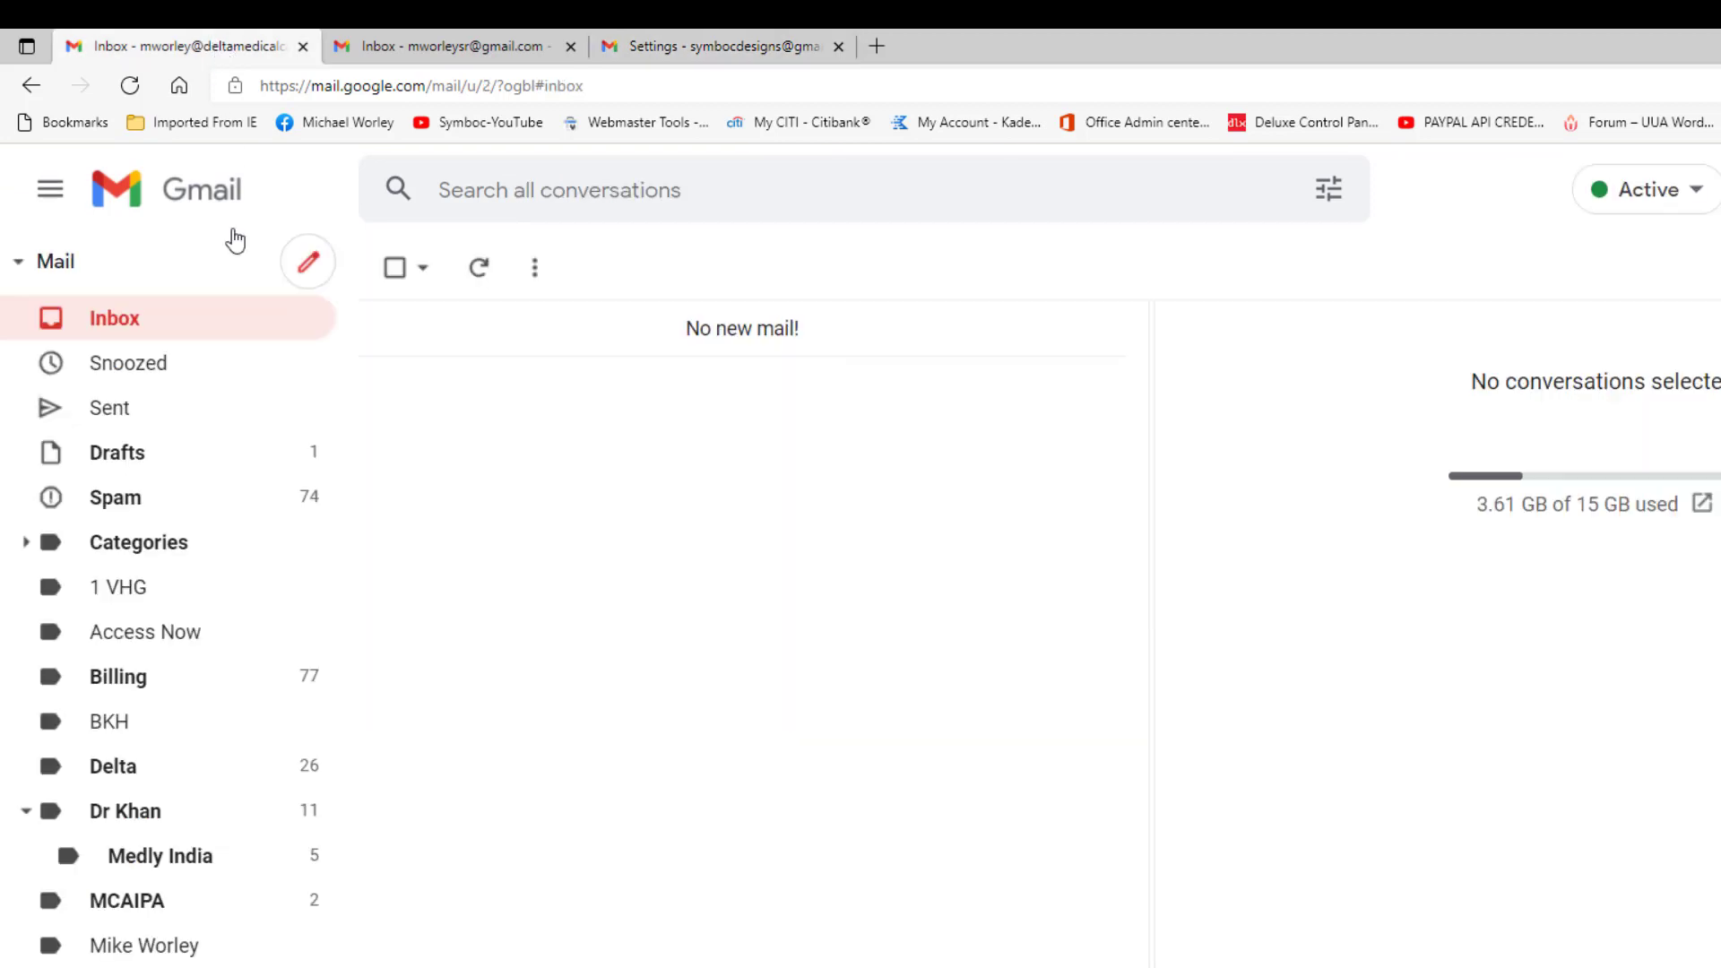
{"action": "left_click", "coordinate": [321, 265]}
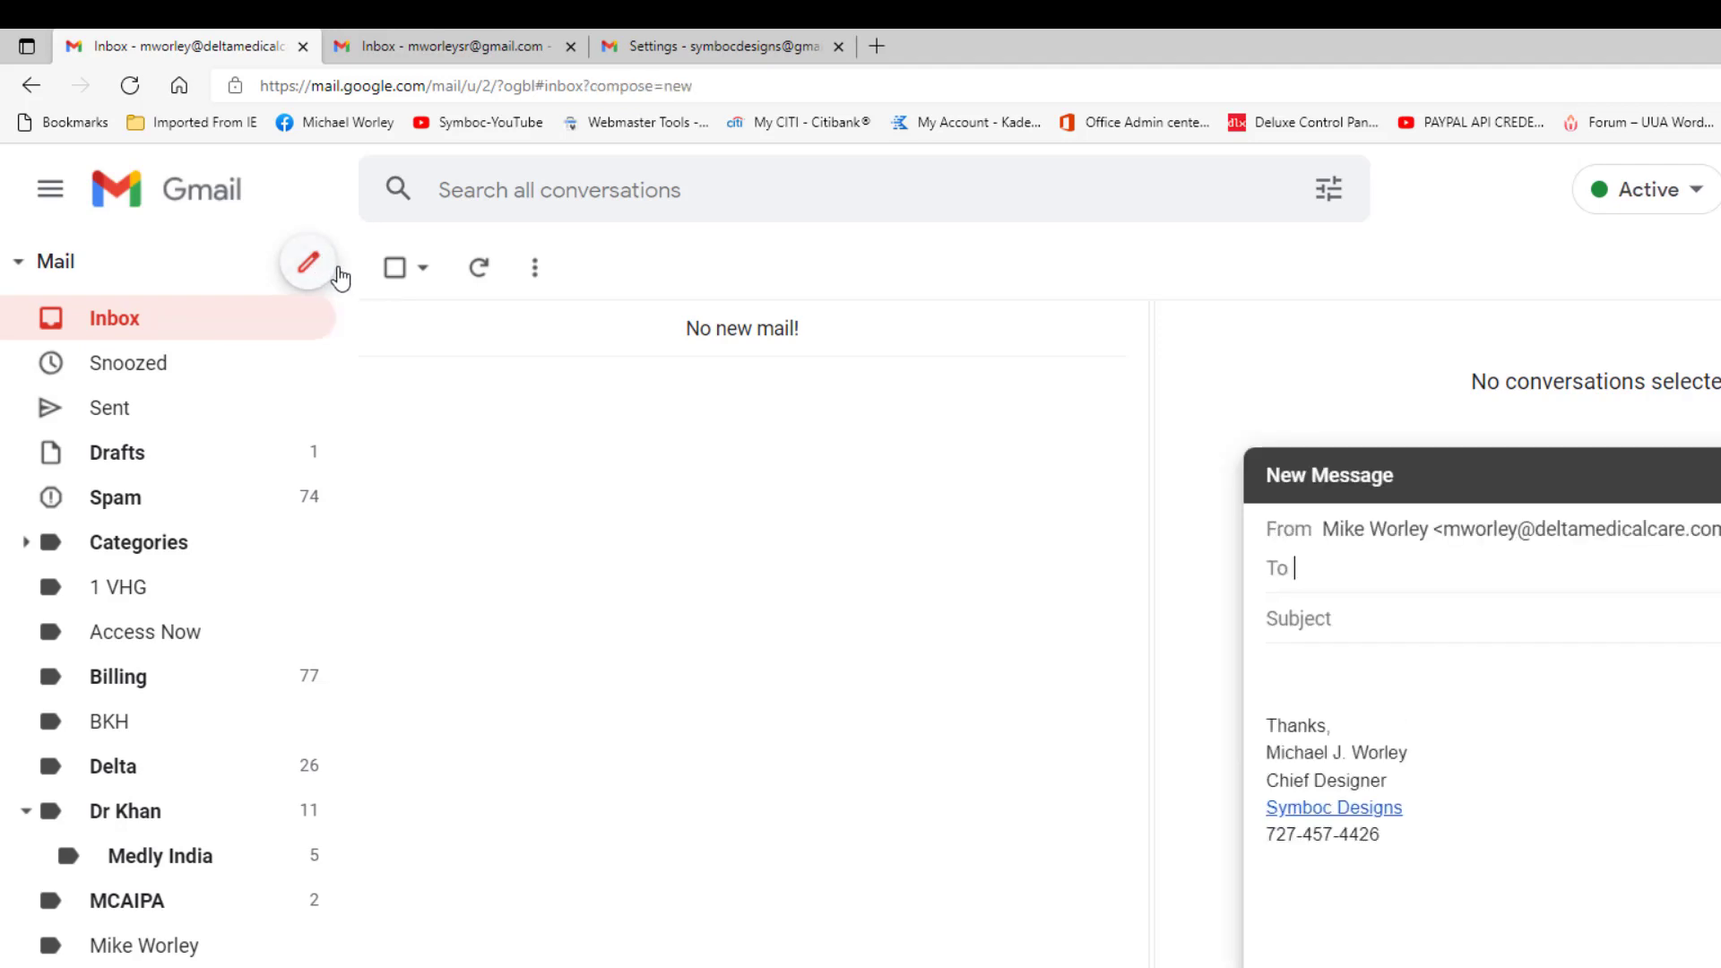
{"action": "key", "text": "ctrl+v"}
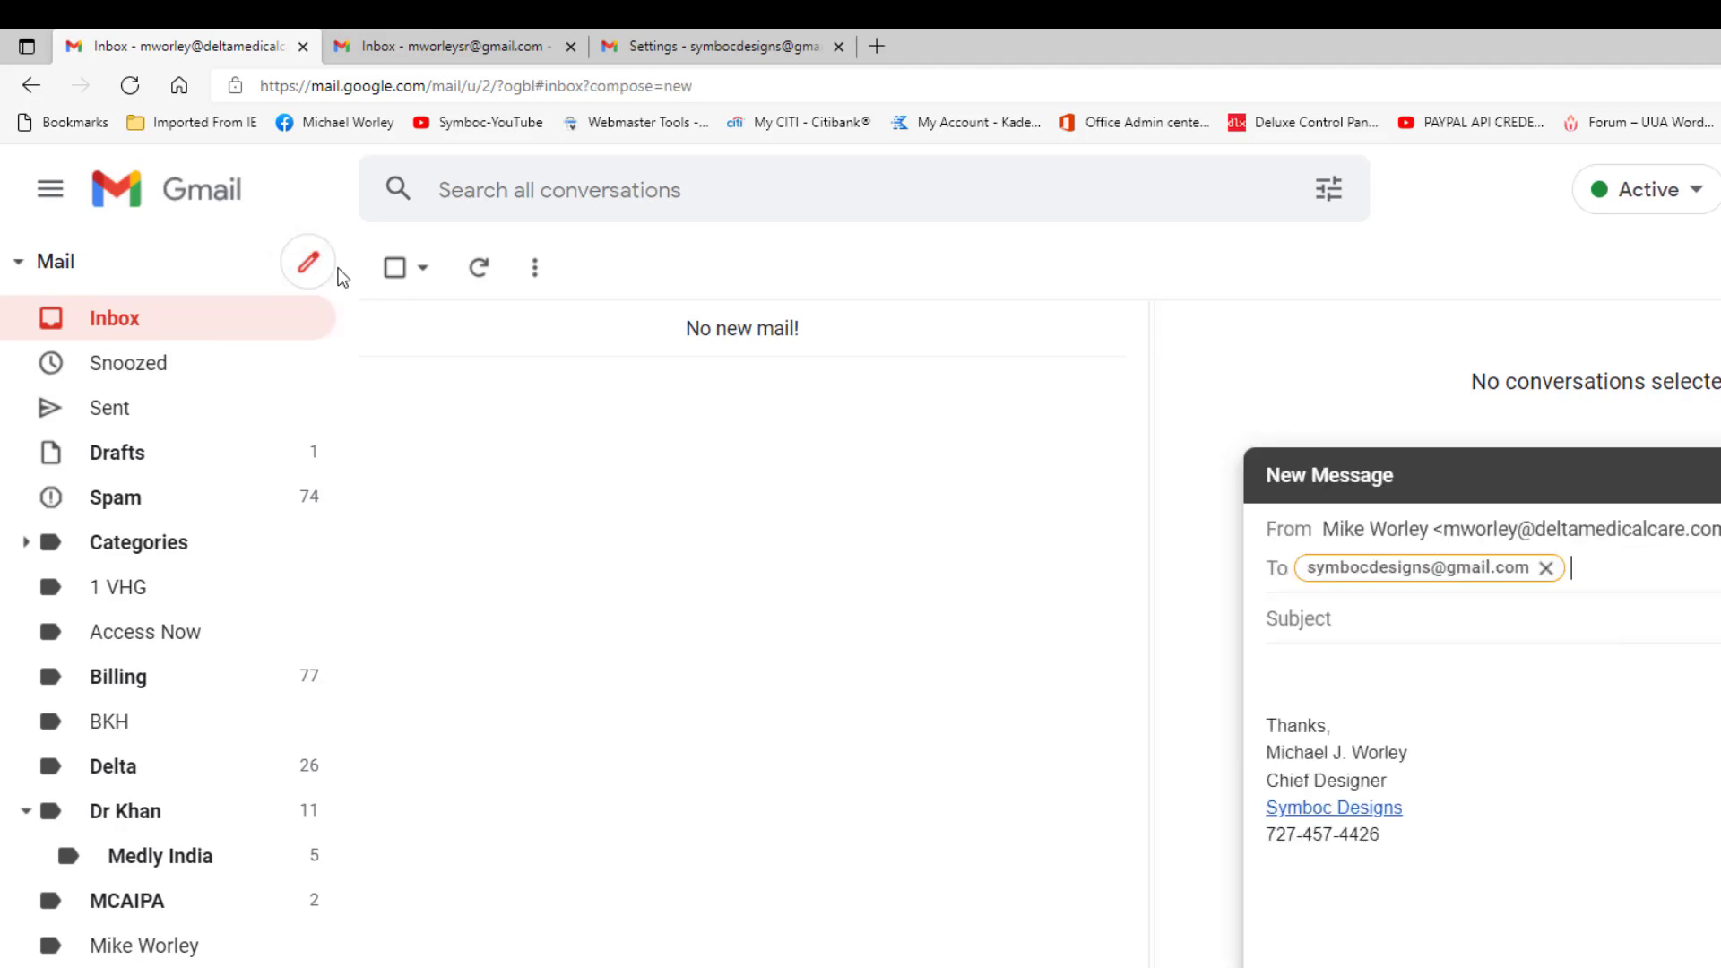
{"action": "left_click", "coordinate": [1317, 618]}
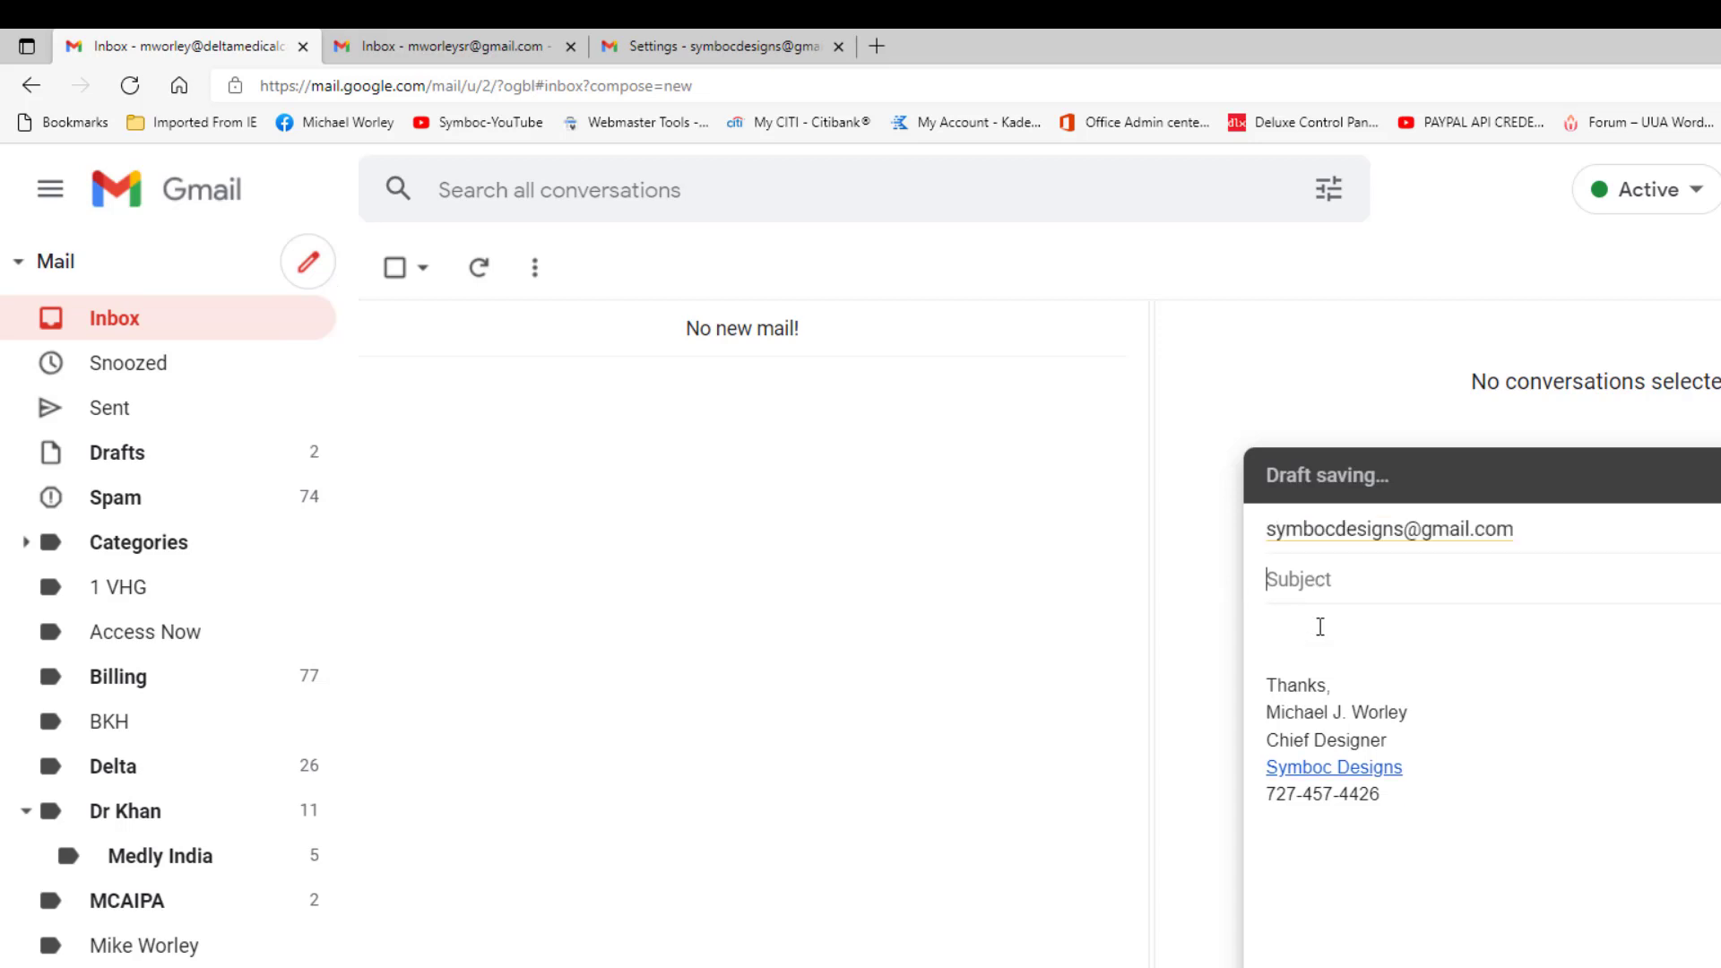
{"action": "type", "text": "Tes"}
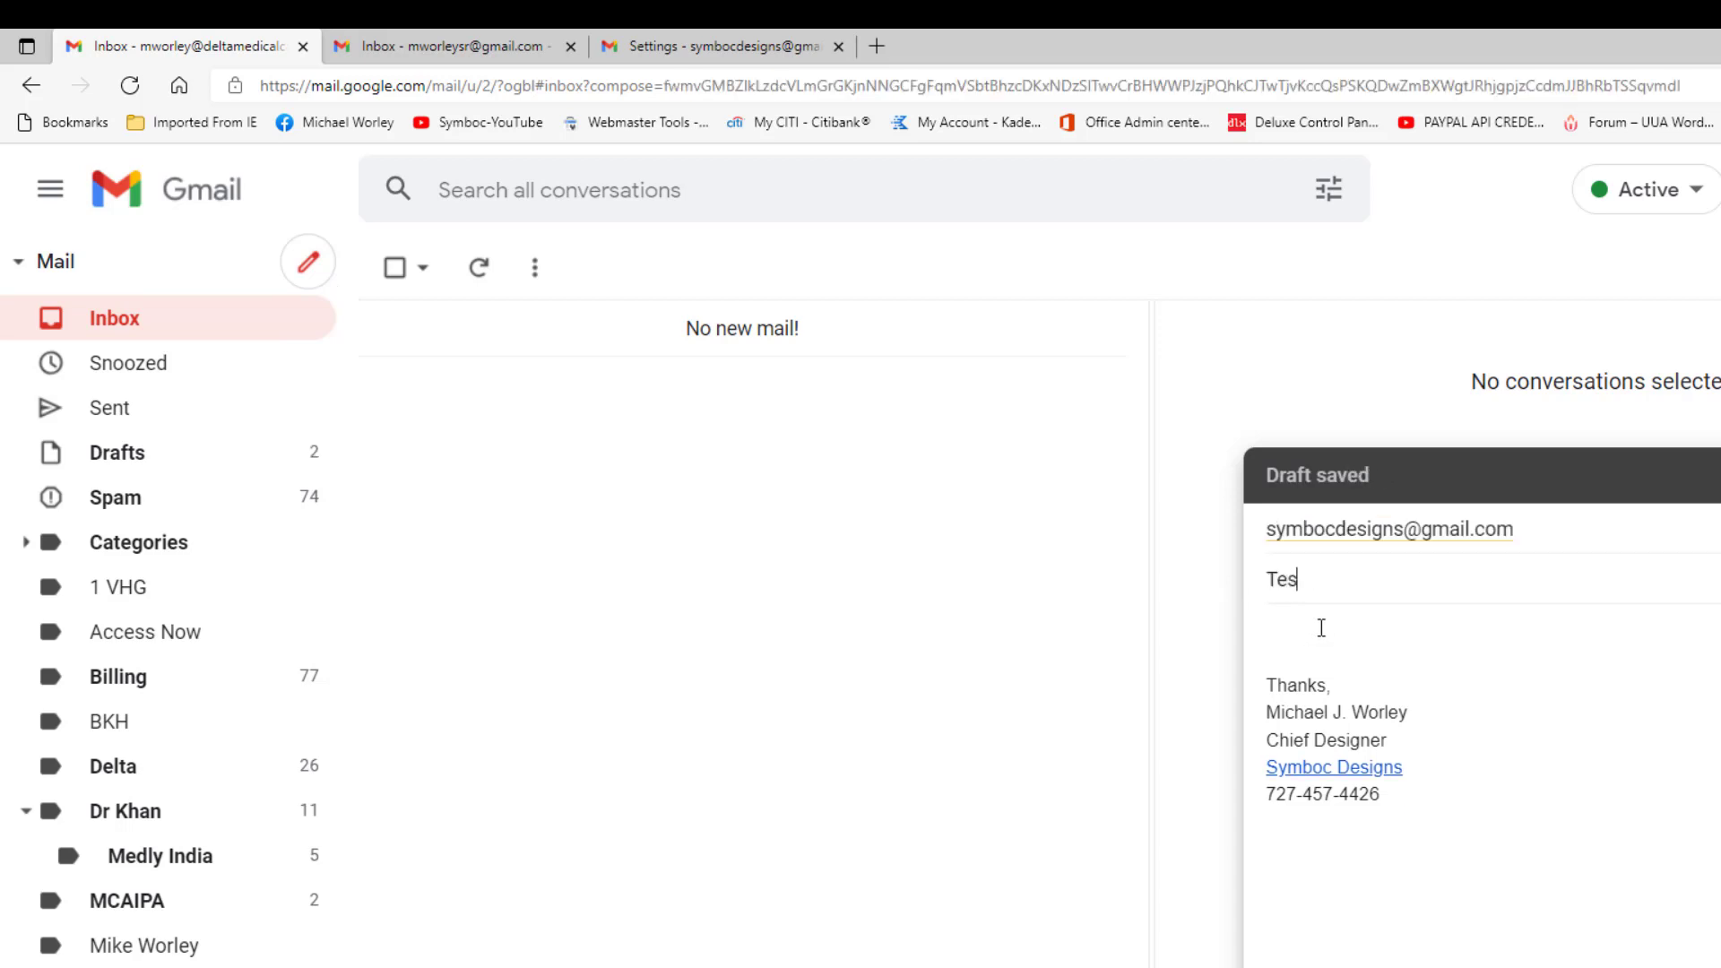
{"action": "type", "text": "ting"}
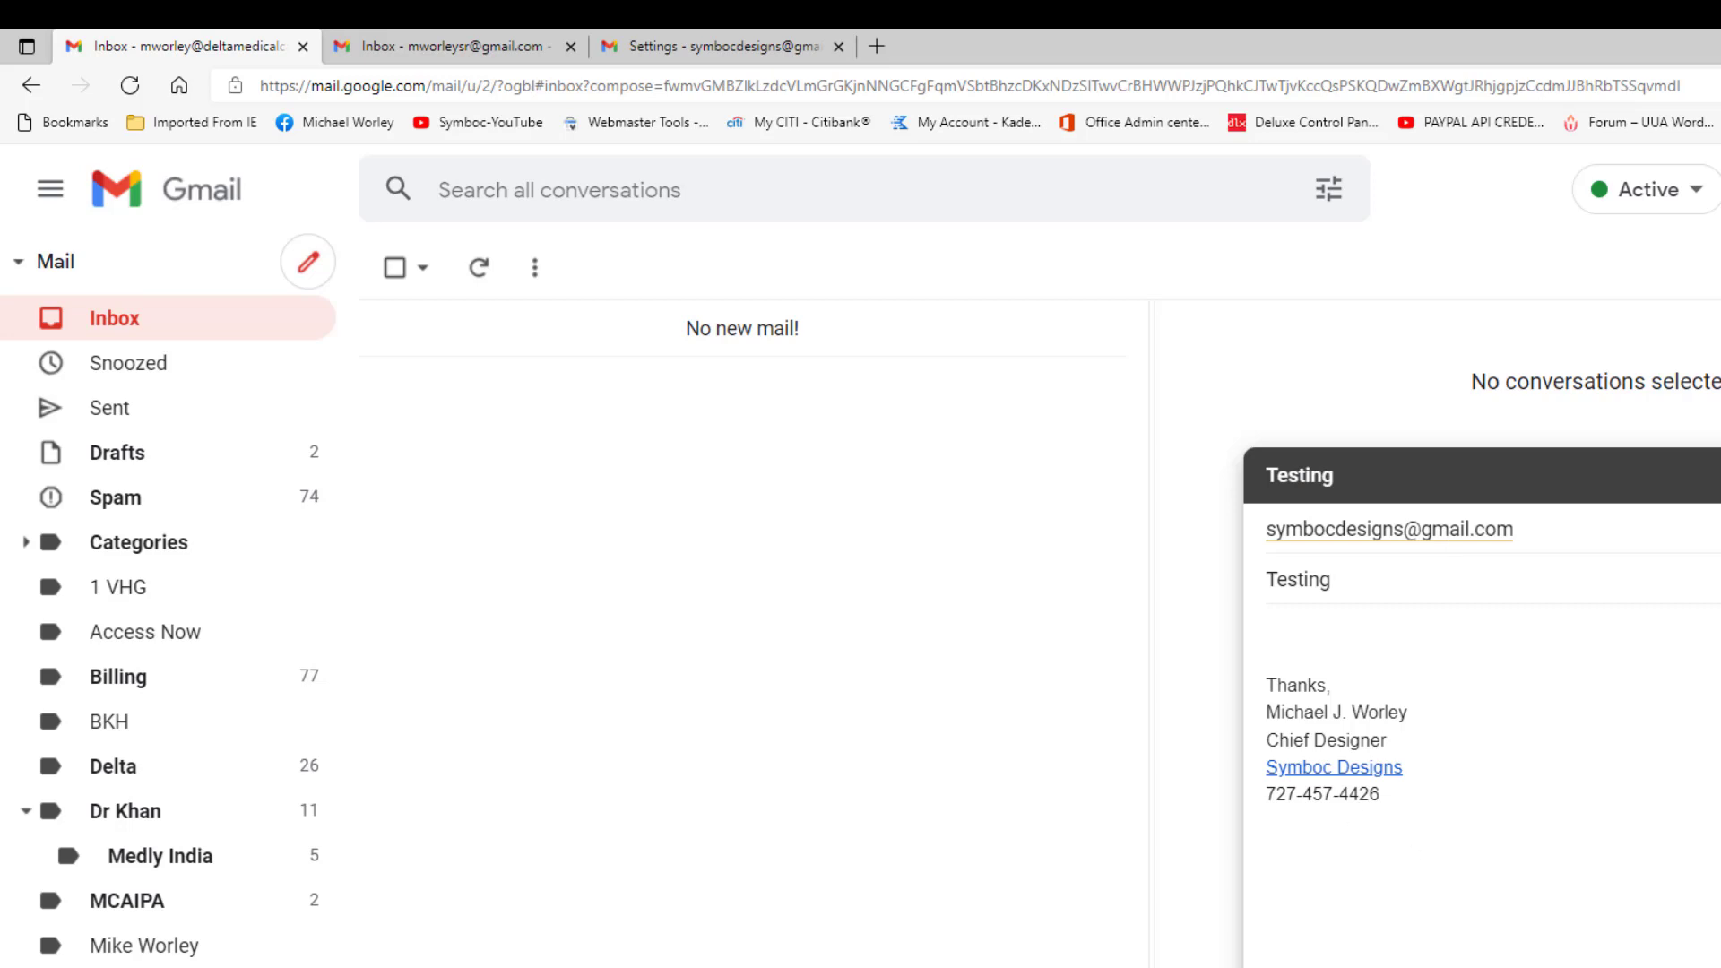
{"action": "key", "text": "ctrl+Return"}
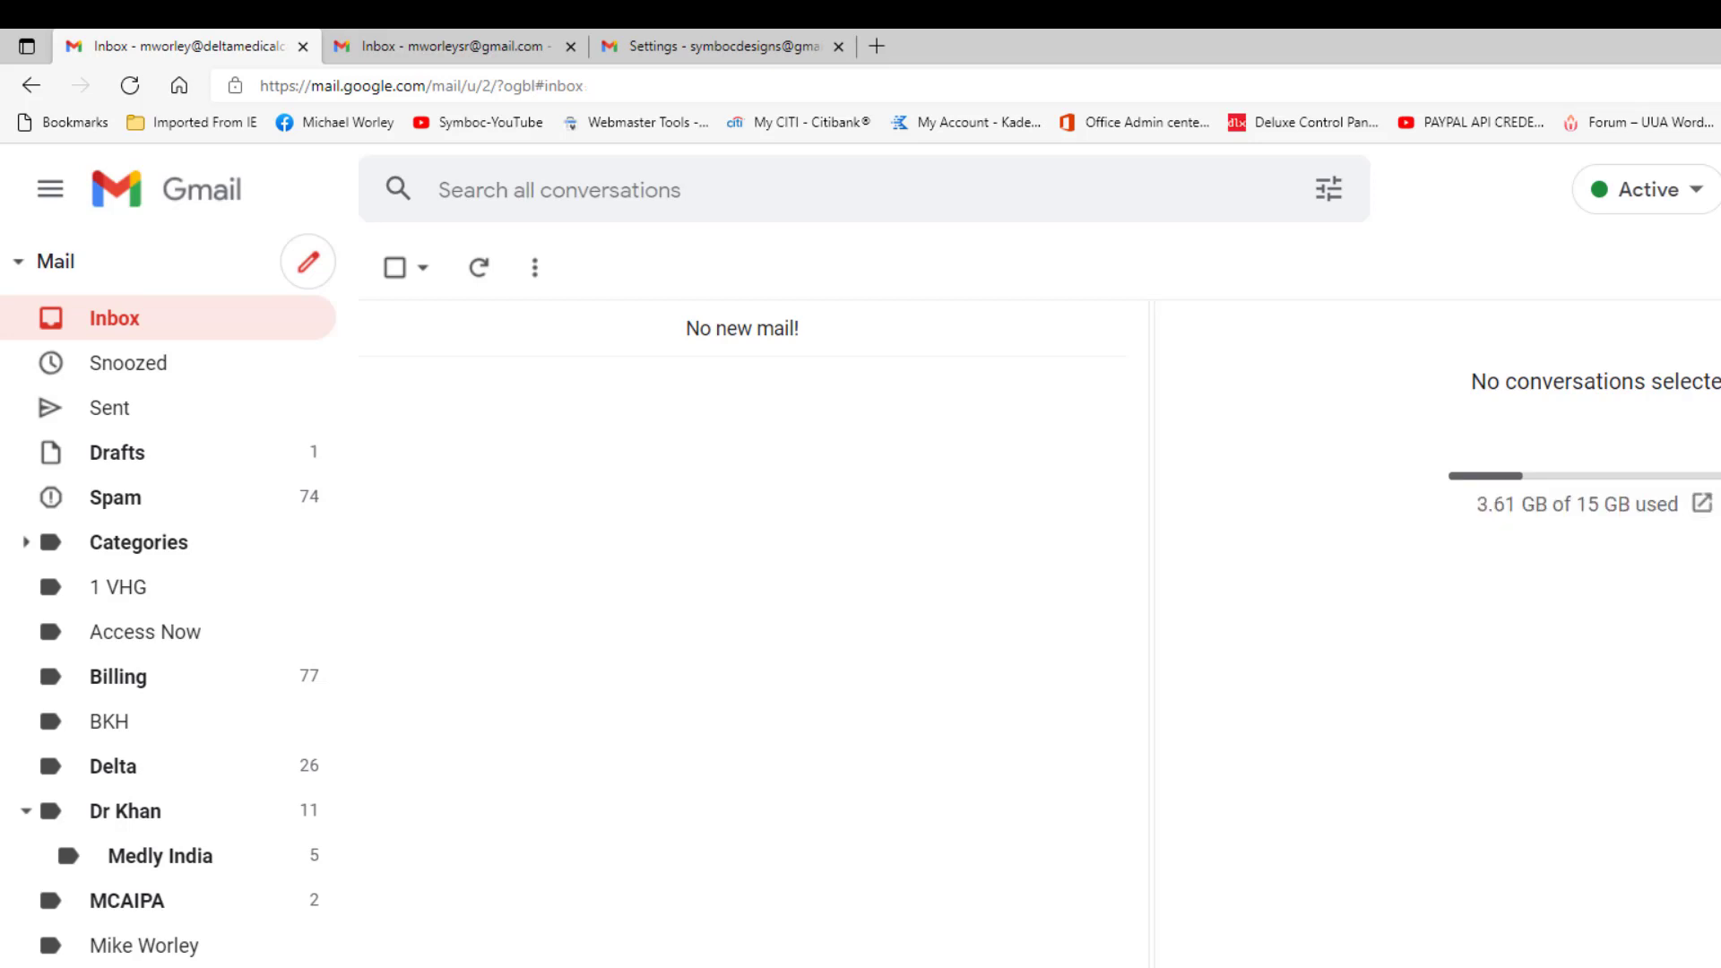
Step: Refresh the personal Gmail inbox until the forwarded 'Testing' email shows up
{"action": "left_click", "coordinate": [486, 49]}
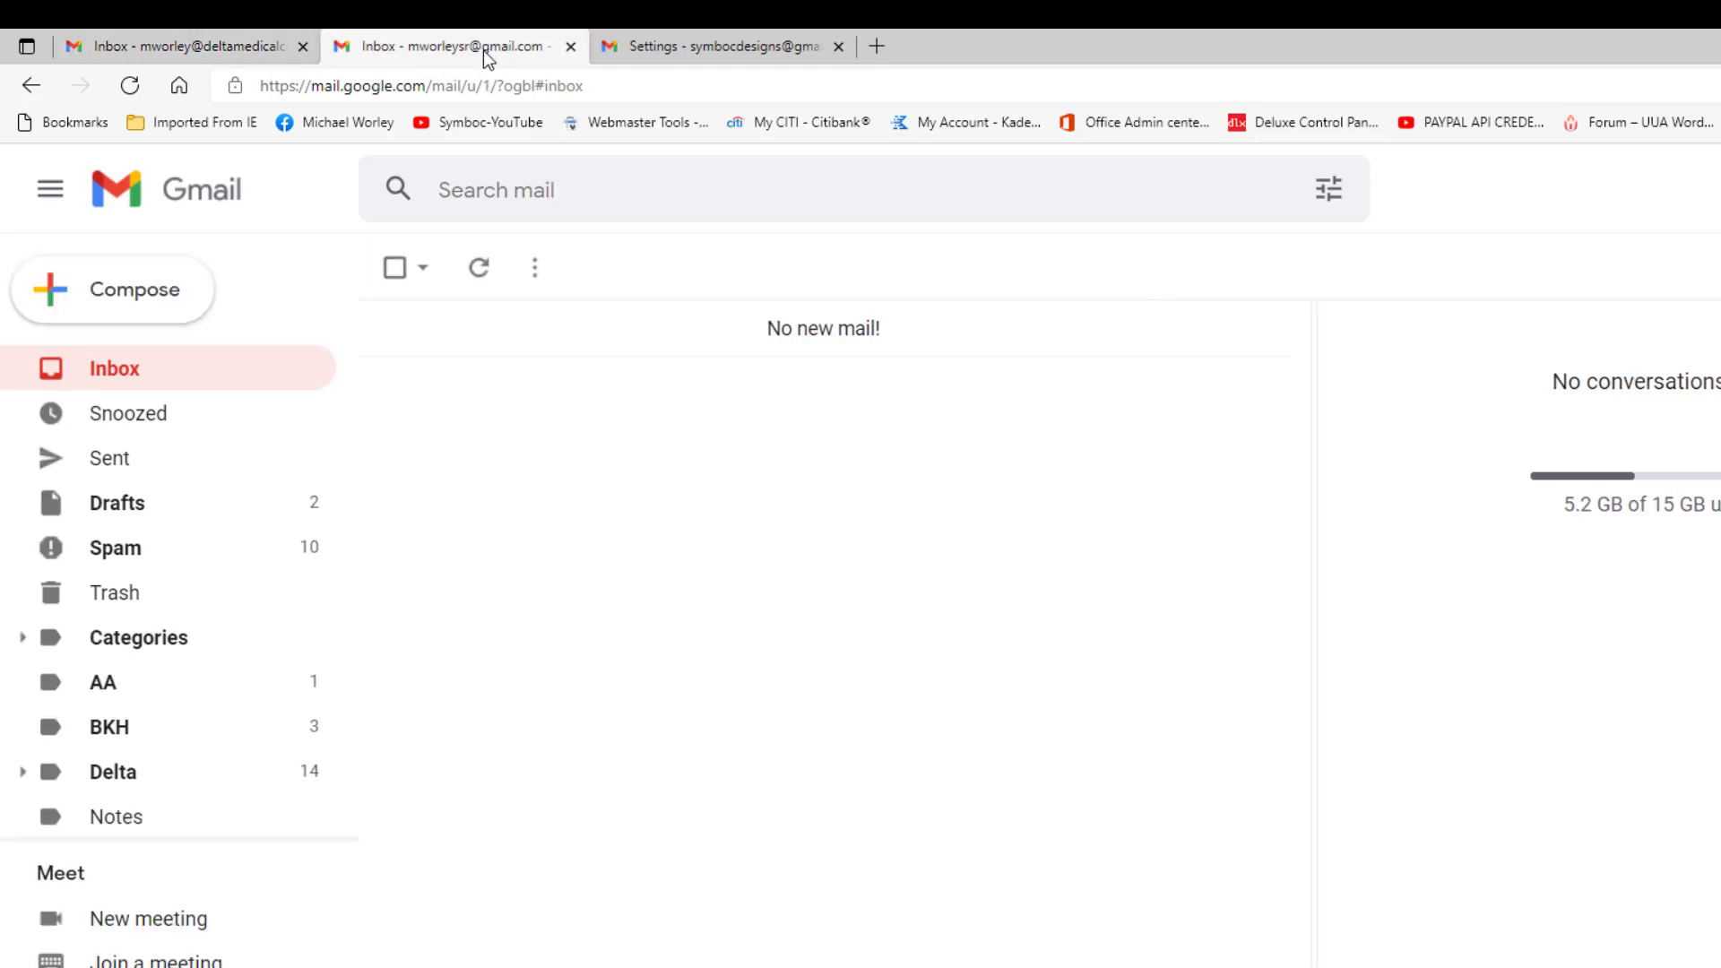
{"action": "left_click", "coordinate": [478, 269]}
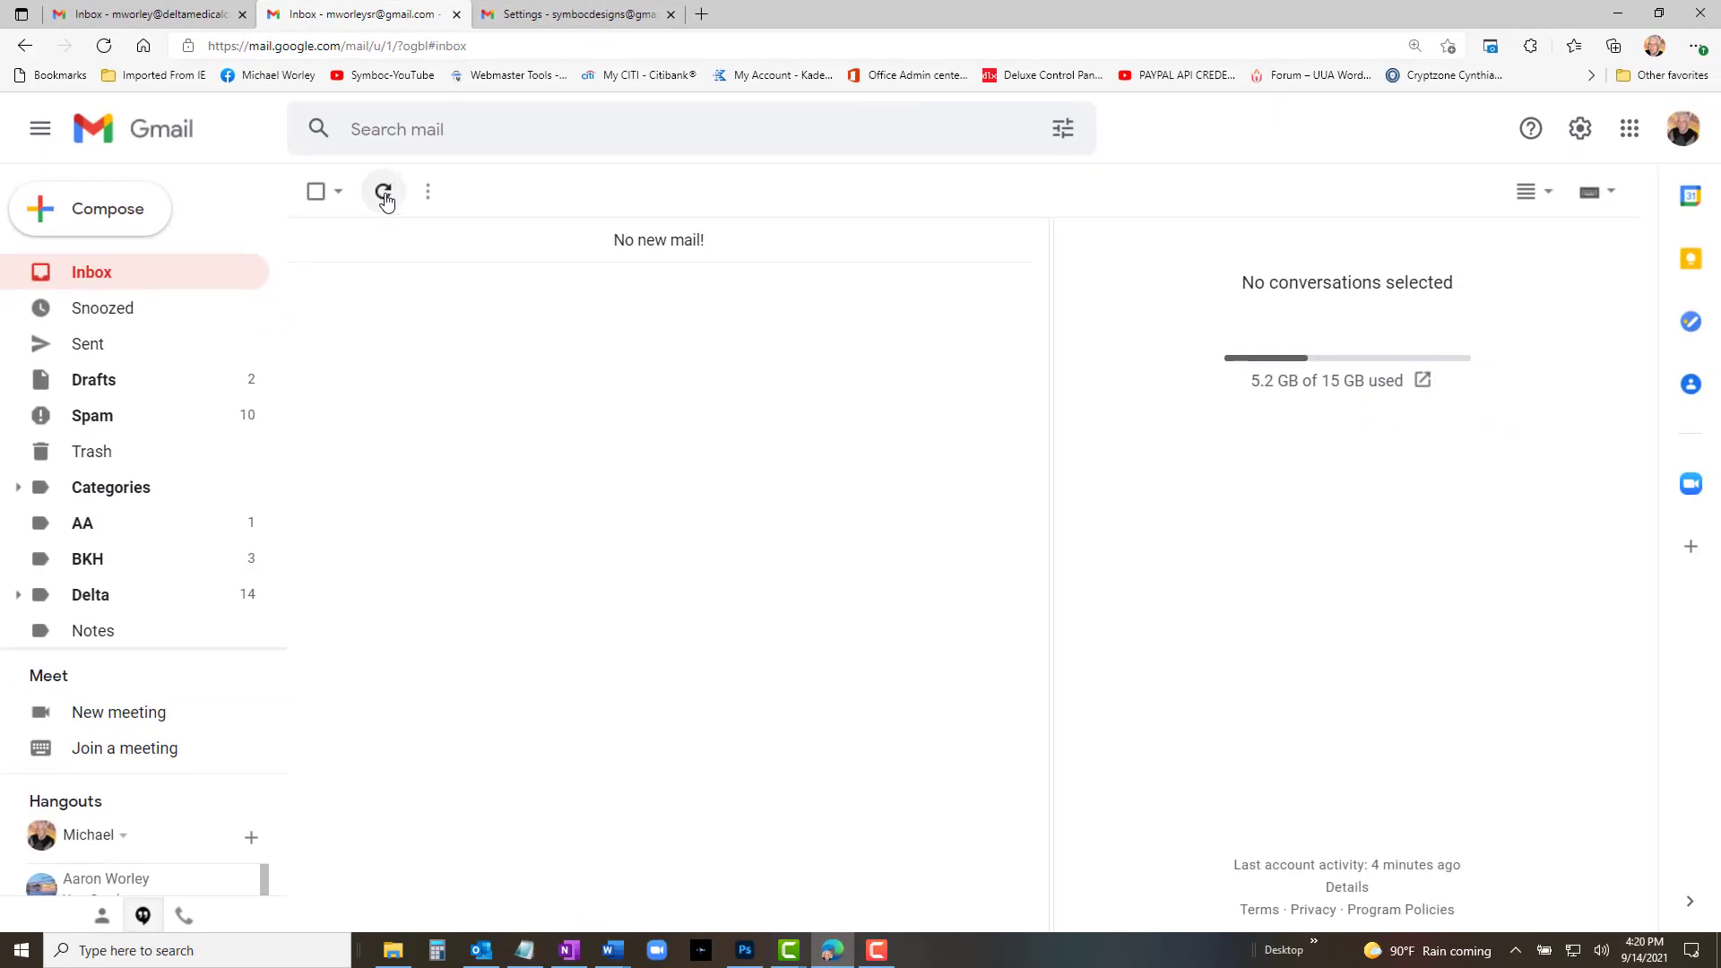
{"action": "left_click", "coordinate": [385, 197]}
{"action": "left_click", "coordinate": [384, 196]}
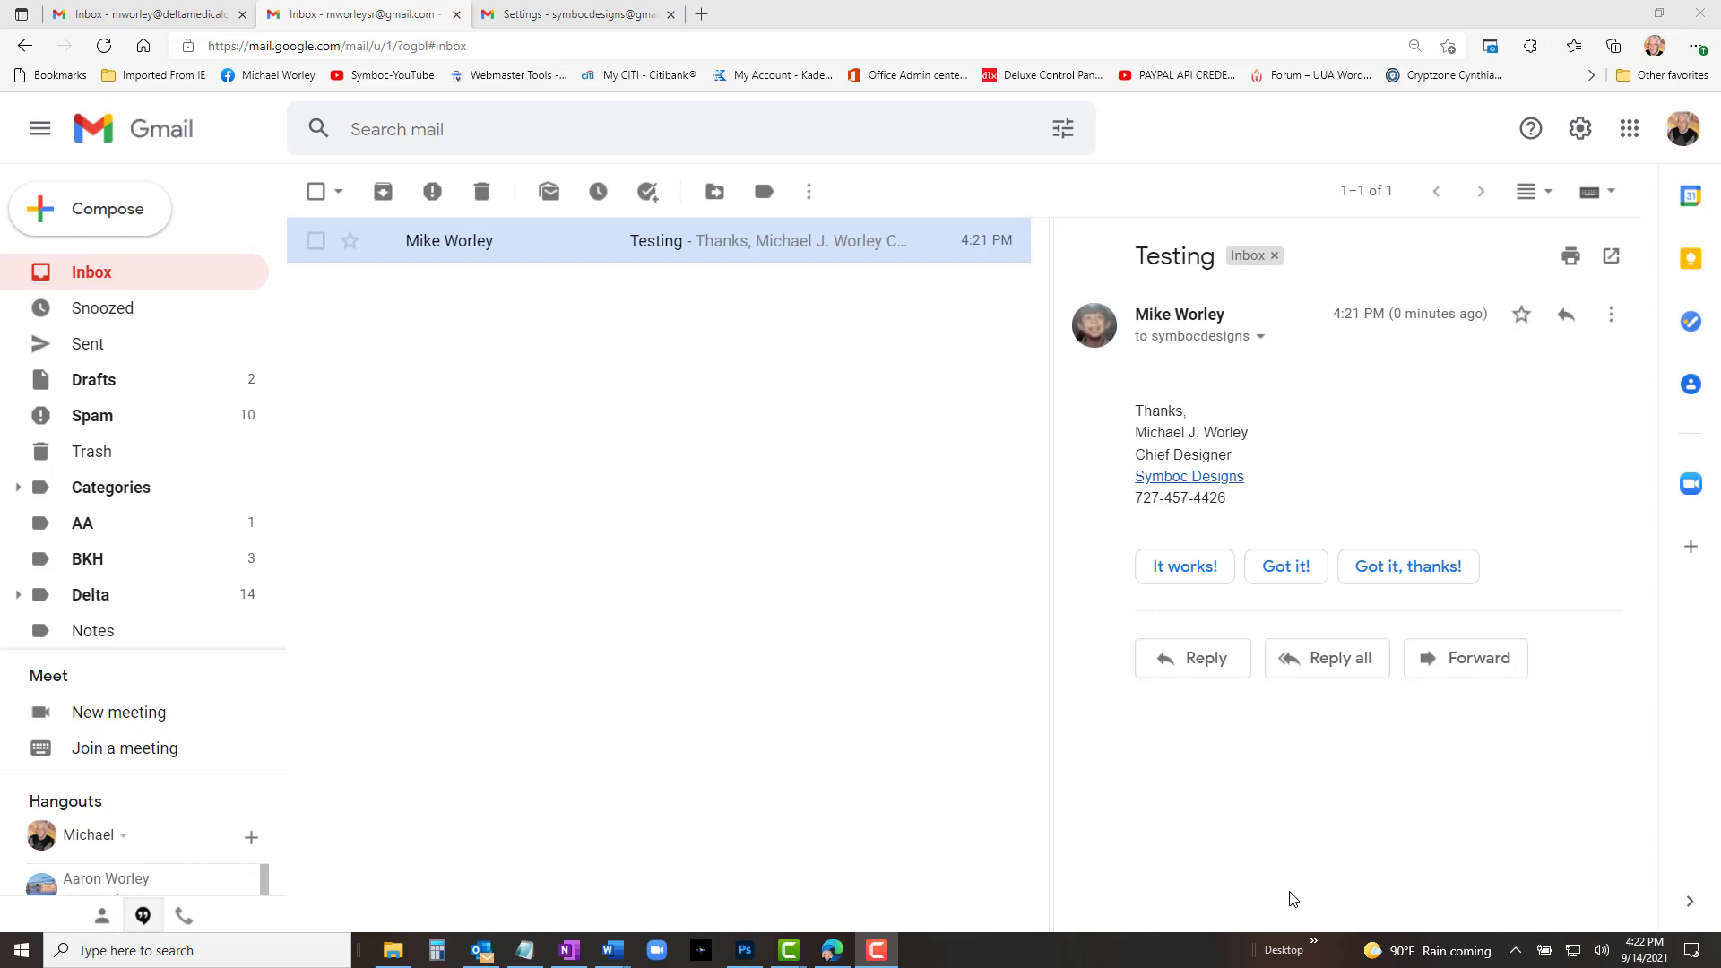
{"action": "left_click", "coordinate": [482, 950]}
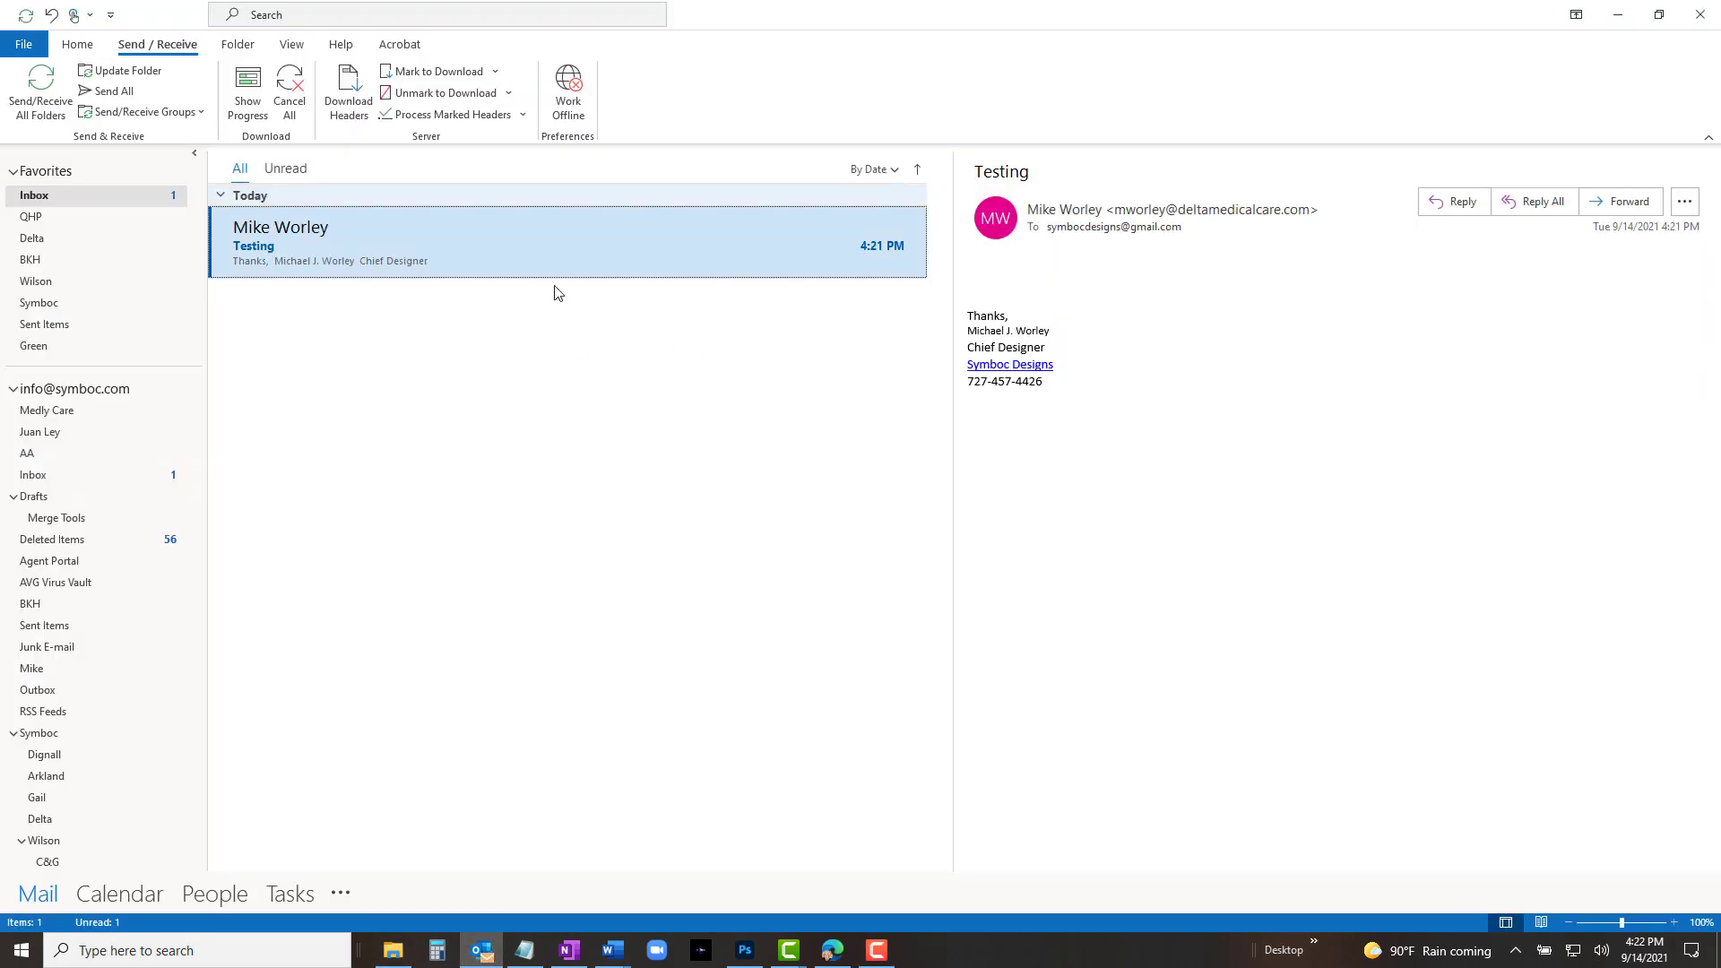